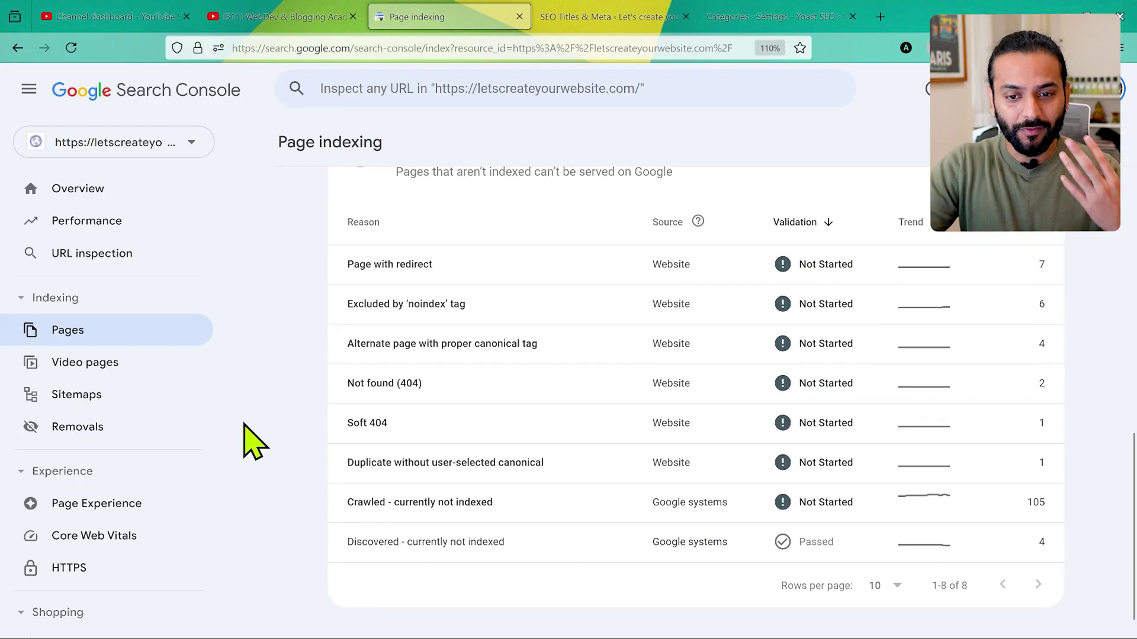
Scroll the indexing report, glance at the channel's indexing-fix videos, and come back
scroll(244, 436, down, 1)
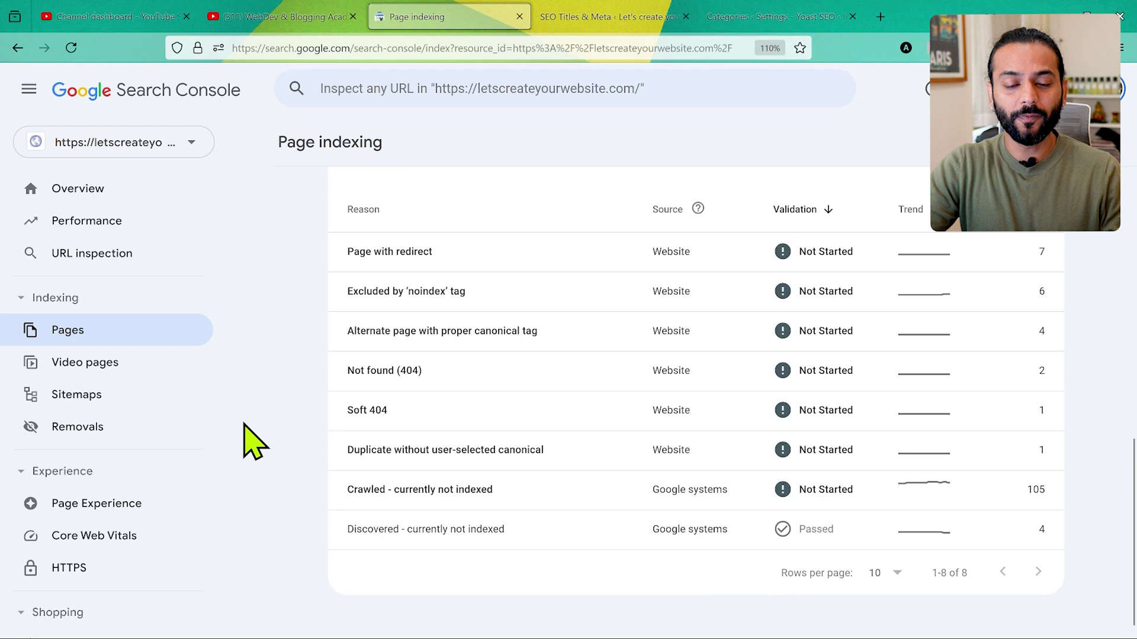
scroll(254, 442, up, 1)
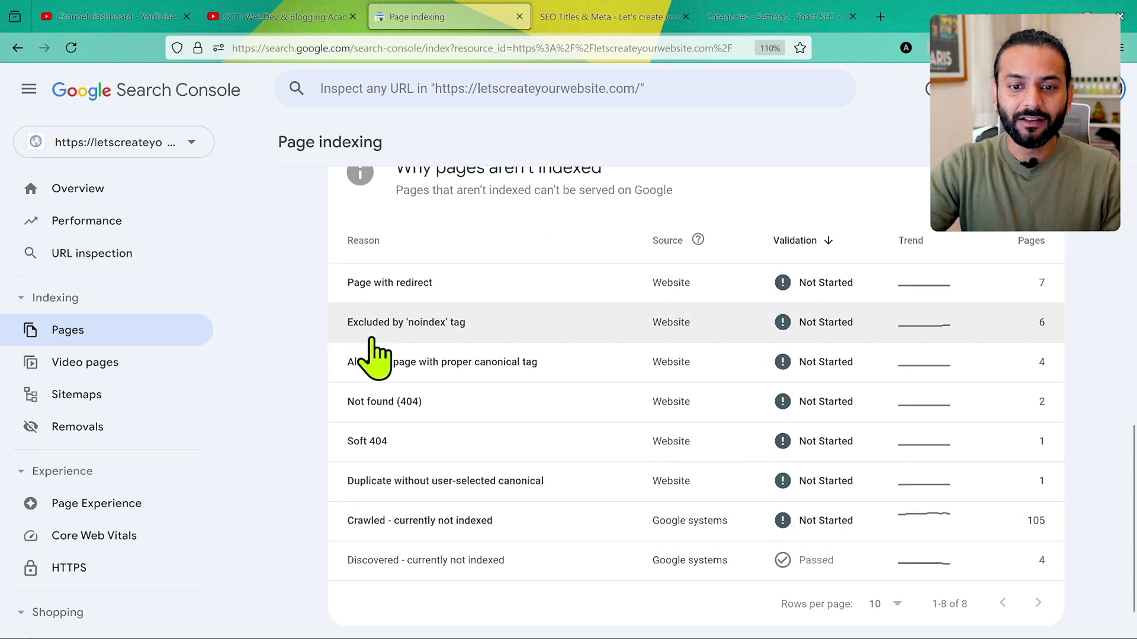
scroll(375, 355, up, 2)
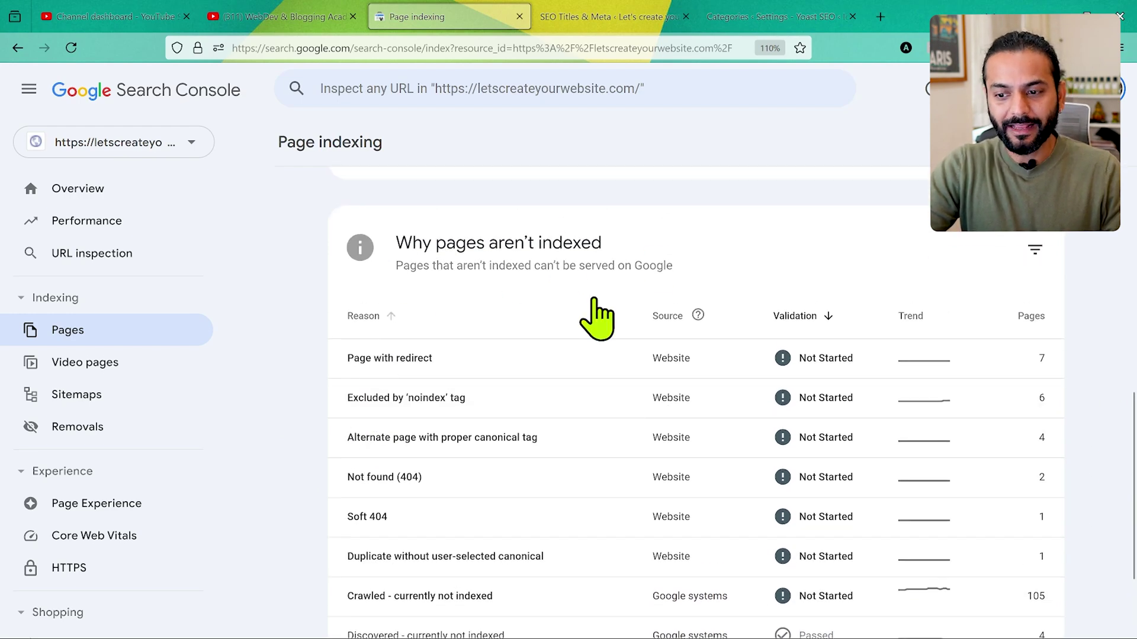
scroll(599, 317, down, 3)
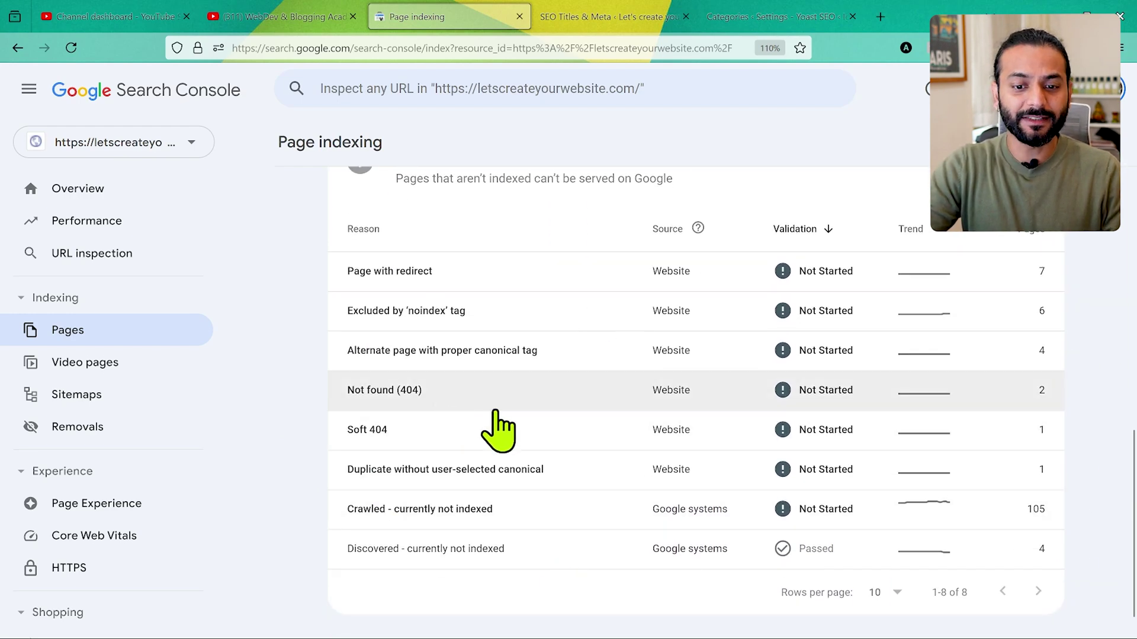
click(278, 16)
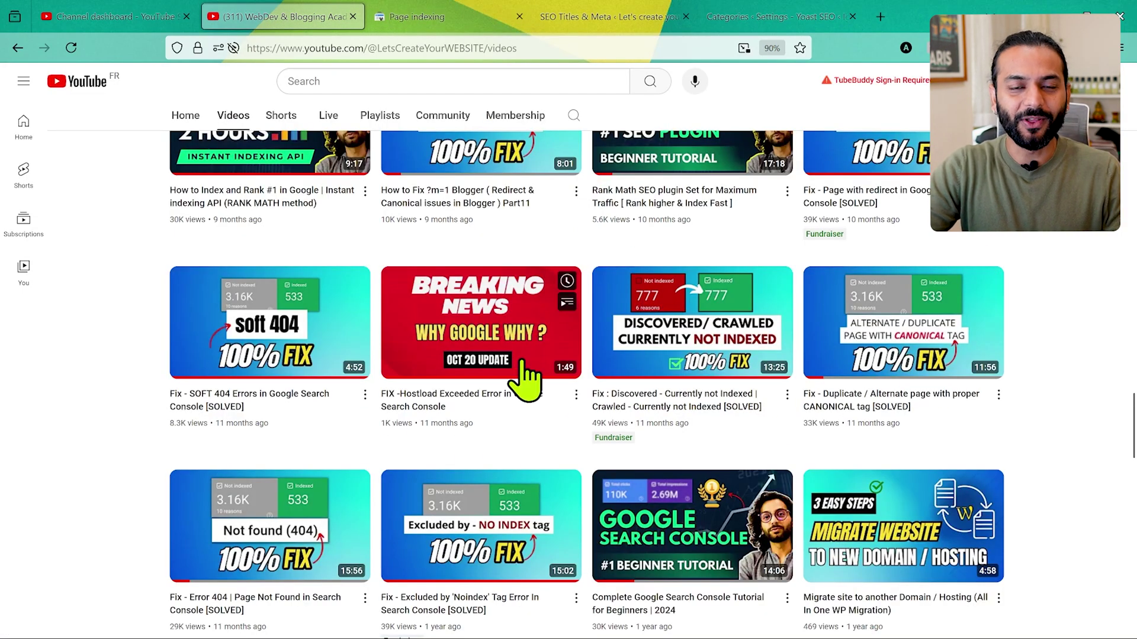
click(444, 18)
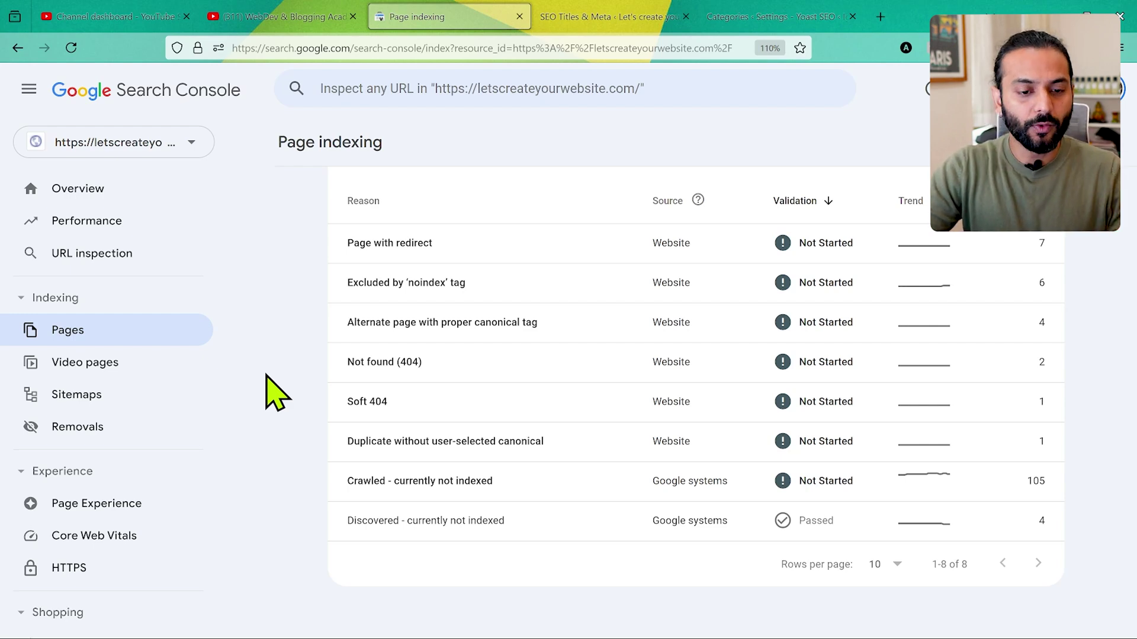
Reload the Pages report and compare submitted pages (21 not indexed) with all known pages
scroll(267, 376, up, 5)
click(90, 328)
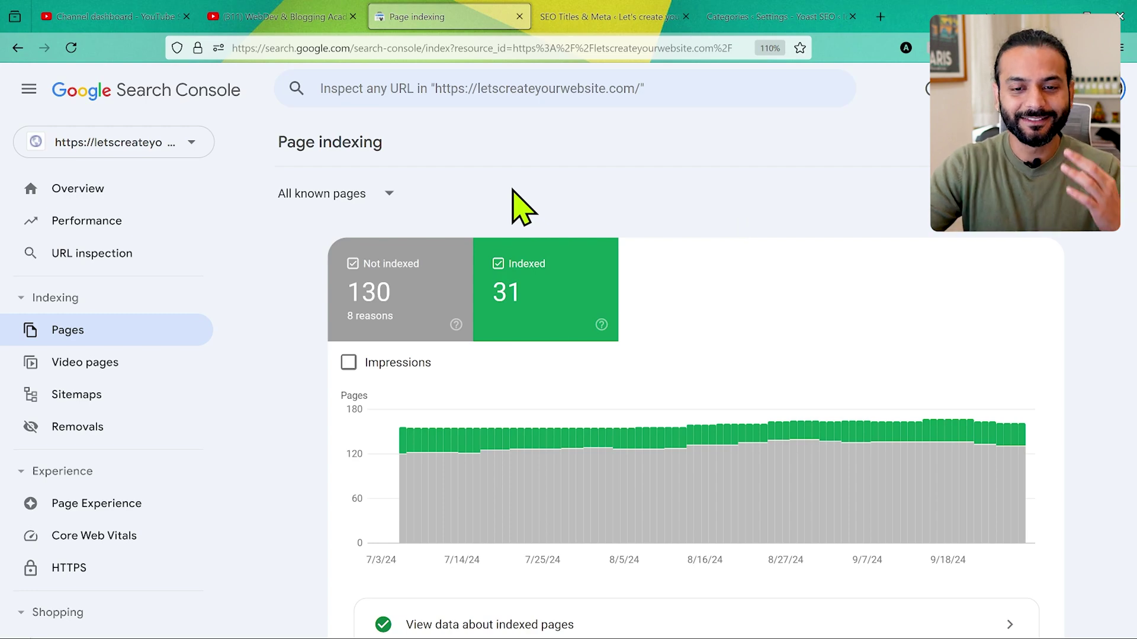
click(389, 194)
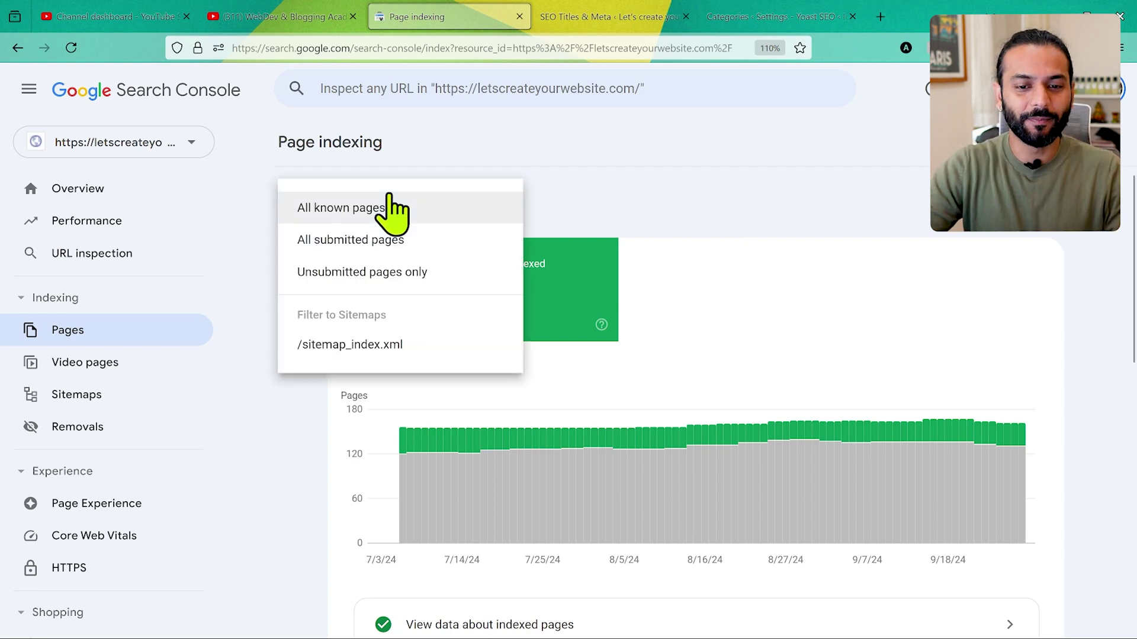
click(366, 241)
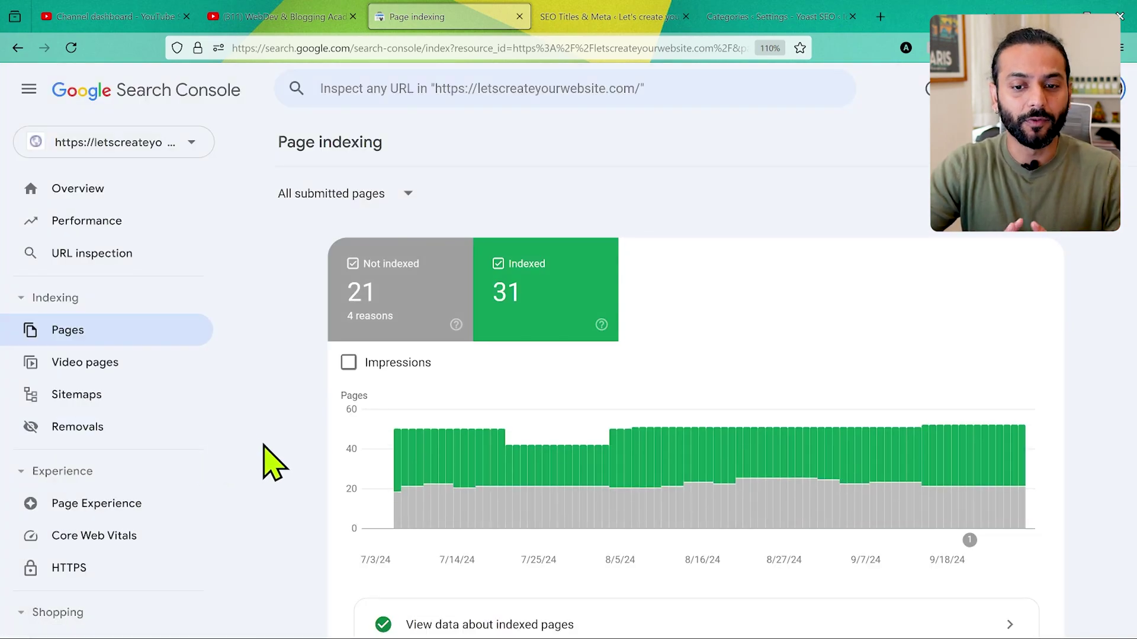
scroll(264, 445, down, 1)
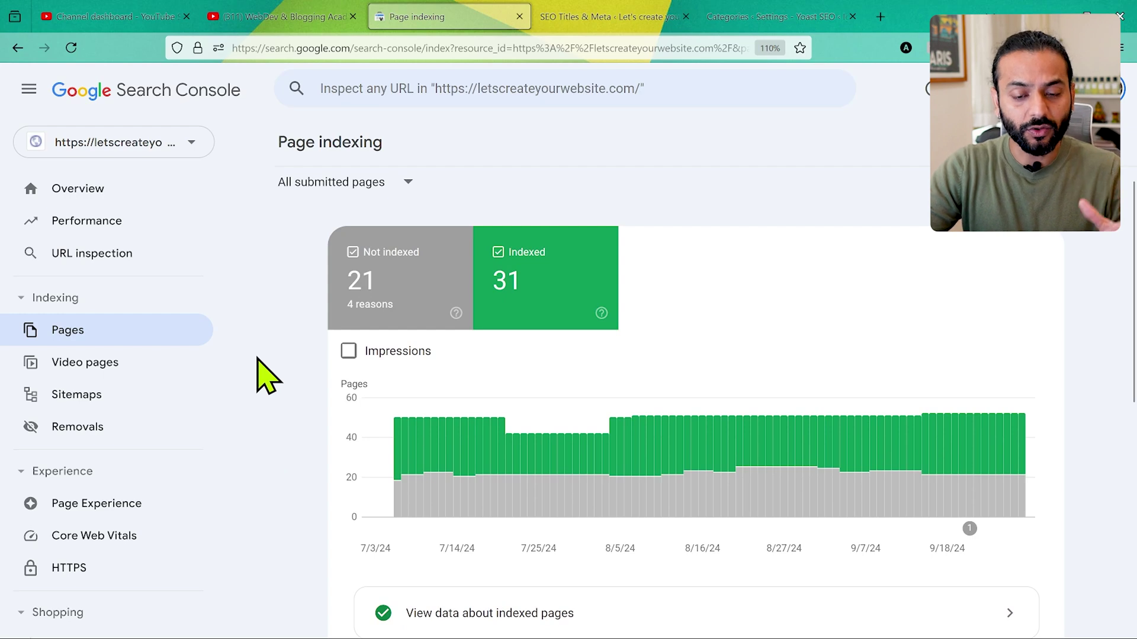
click(344, 182)
click(356, 198)
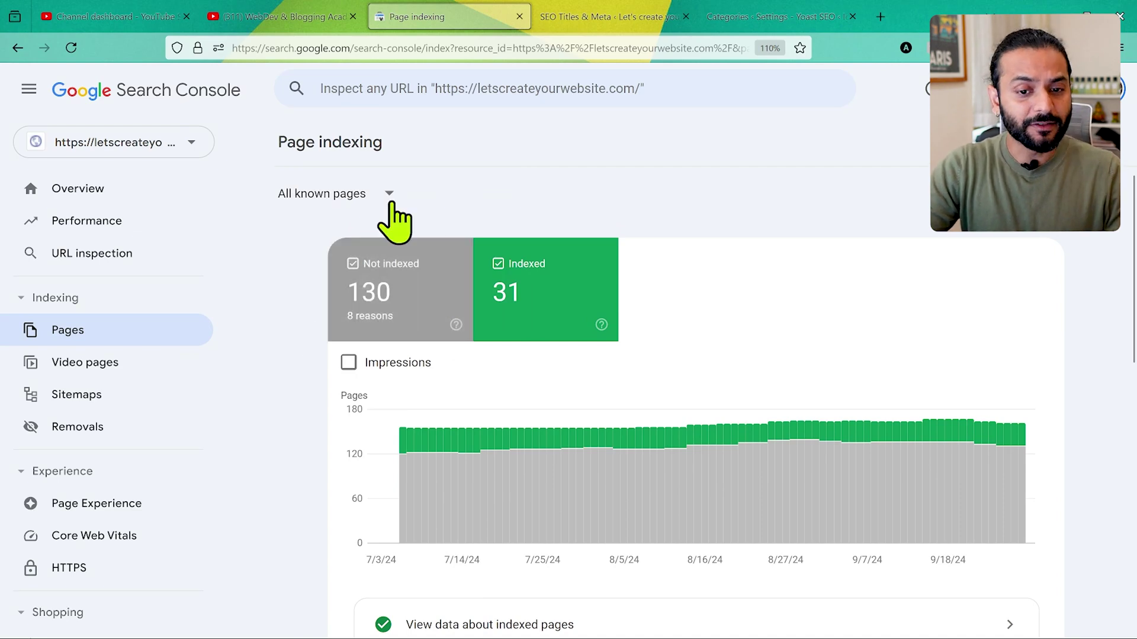
Switch to submitted pages again, then back to all known pages showing 130 not indexed
click(391, 195)
click(373, 254)
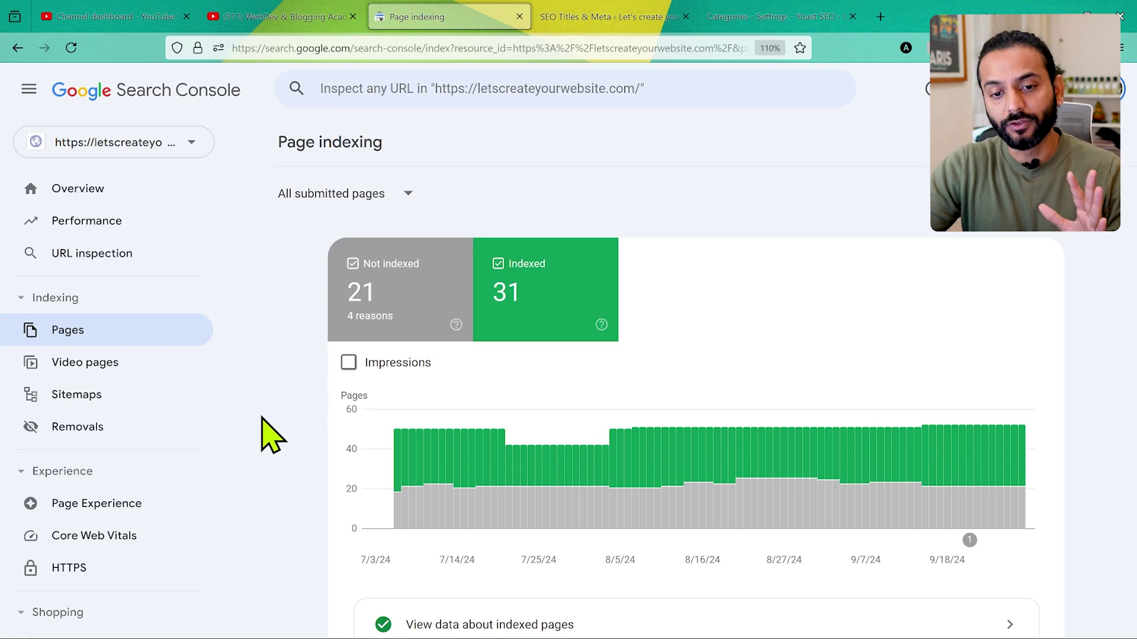
scroll(267, 433, down, 1)
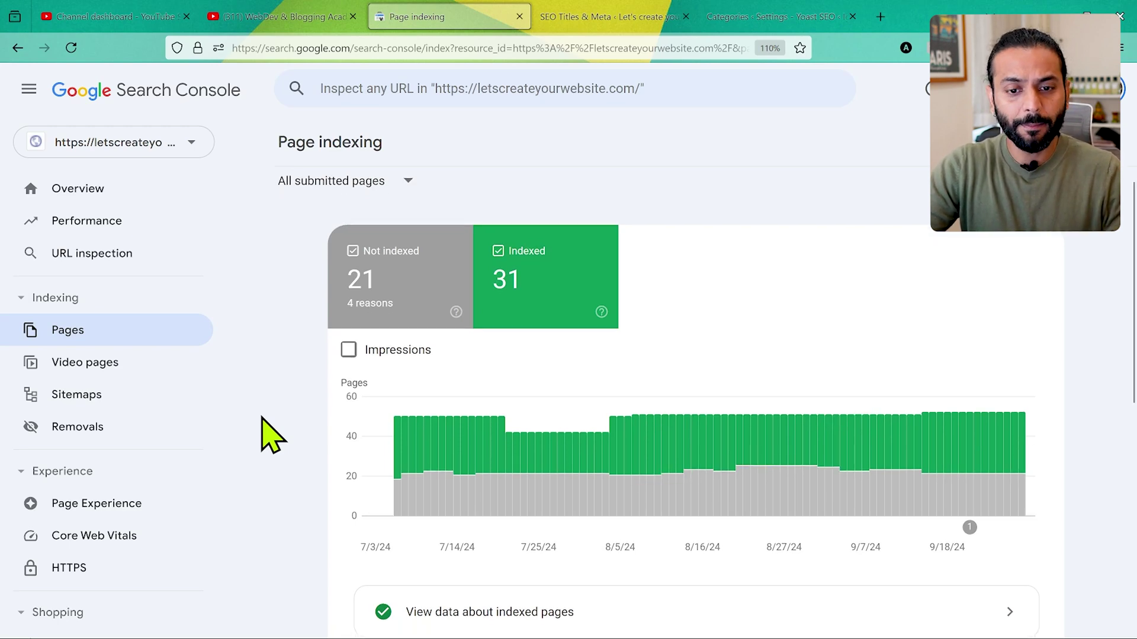
click(405, 181)
click(370, 197)
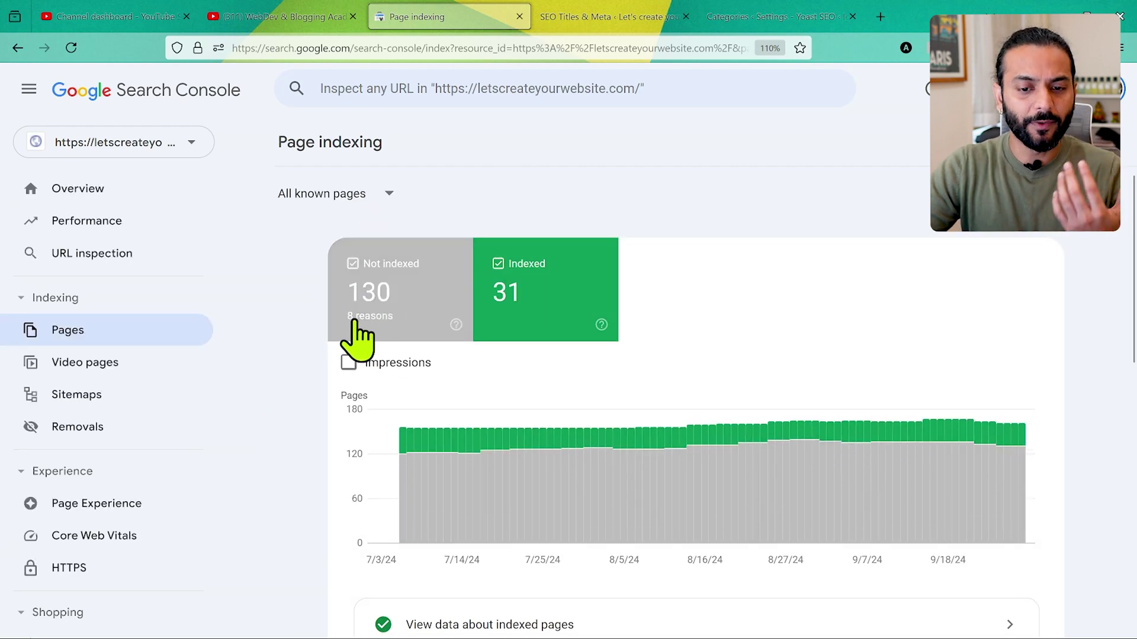
scroll(408, 344, down, 1)
Page through the 105 Crawled - currently not indexed example URLs to rows 21–30, then return
scroll(418, 355, down, 5)
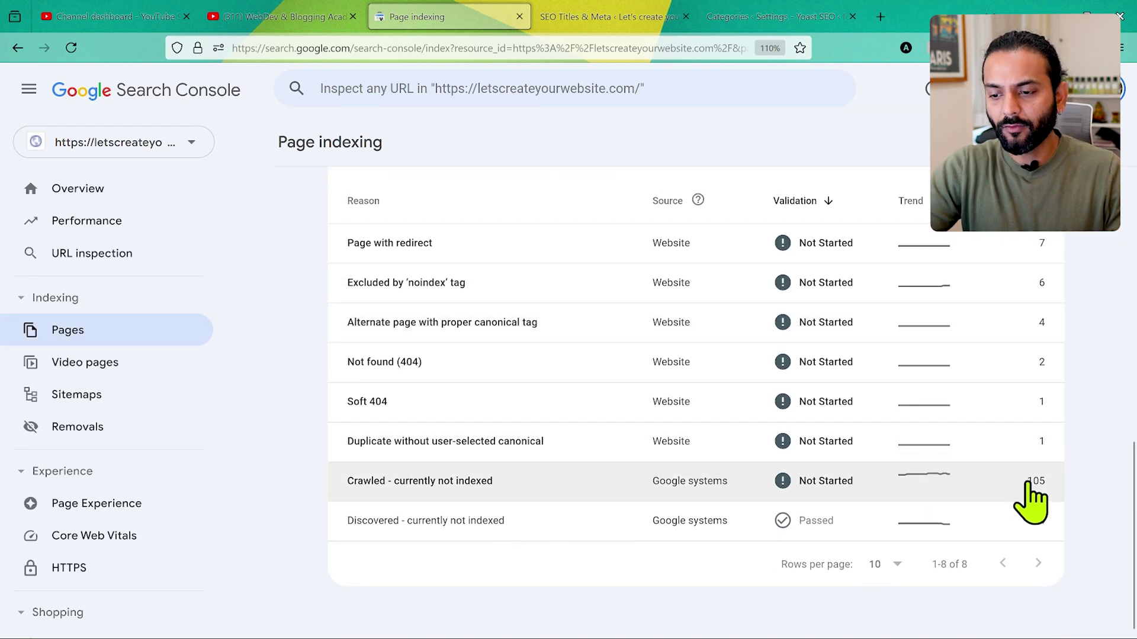
click(543, 479)
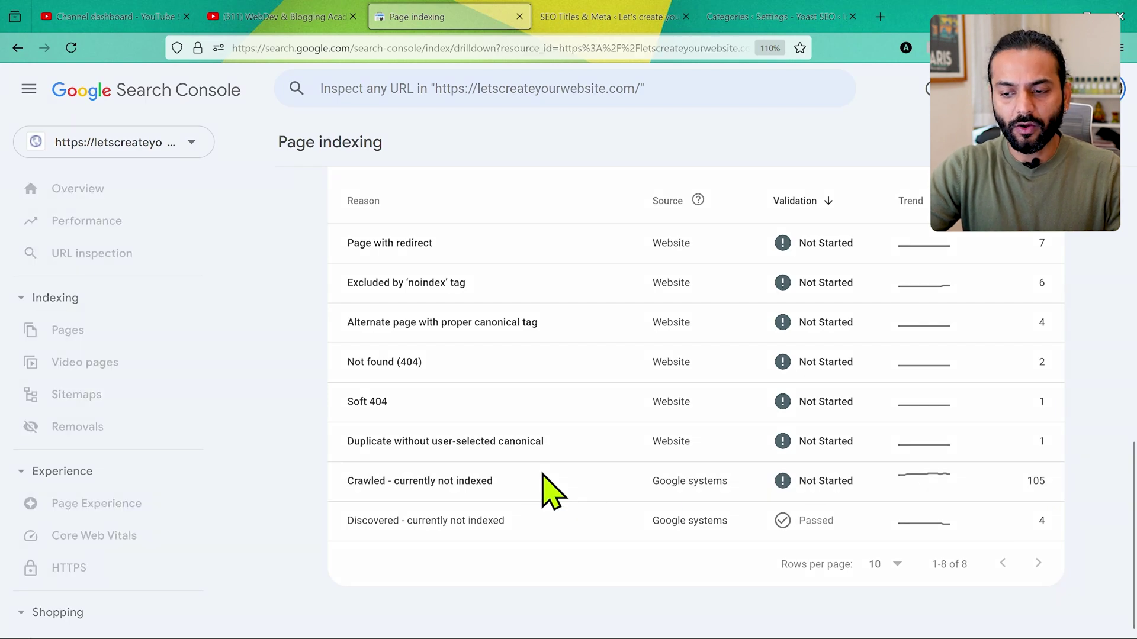
scroll(542, 477, down, 10)
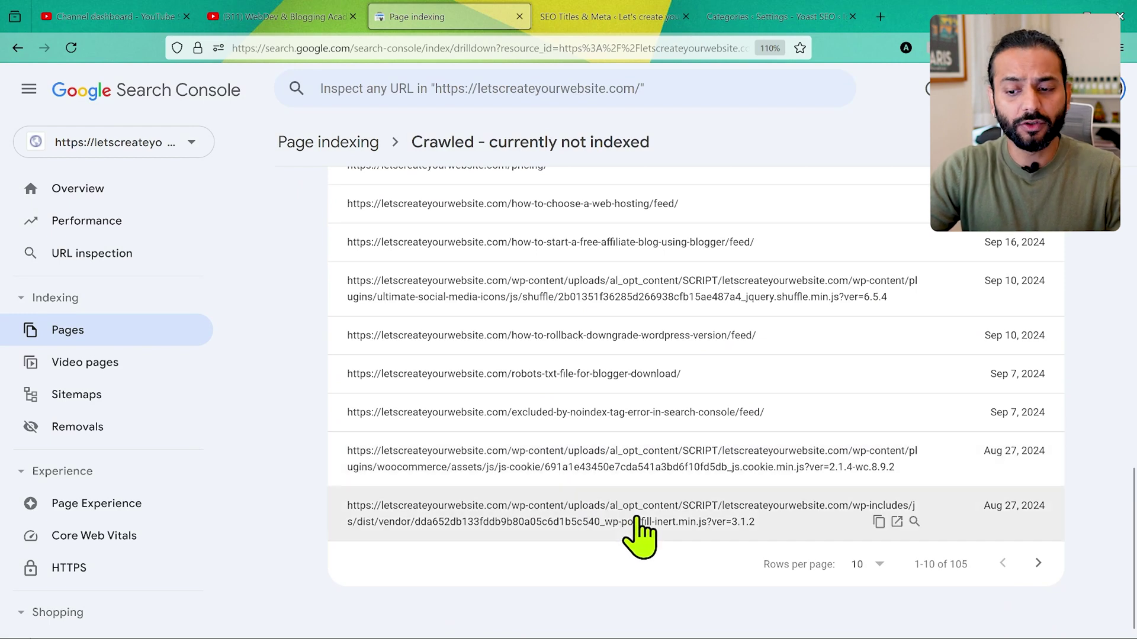
click(1038, 563)
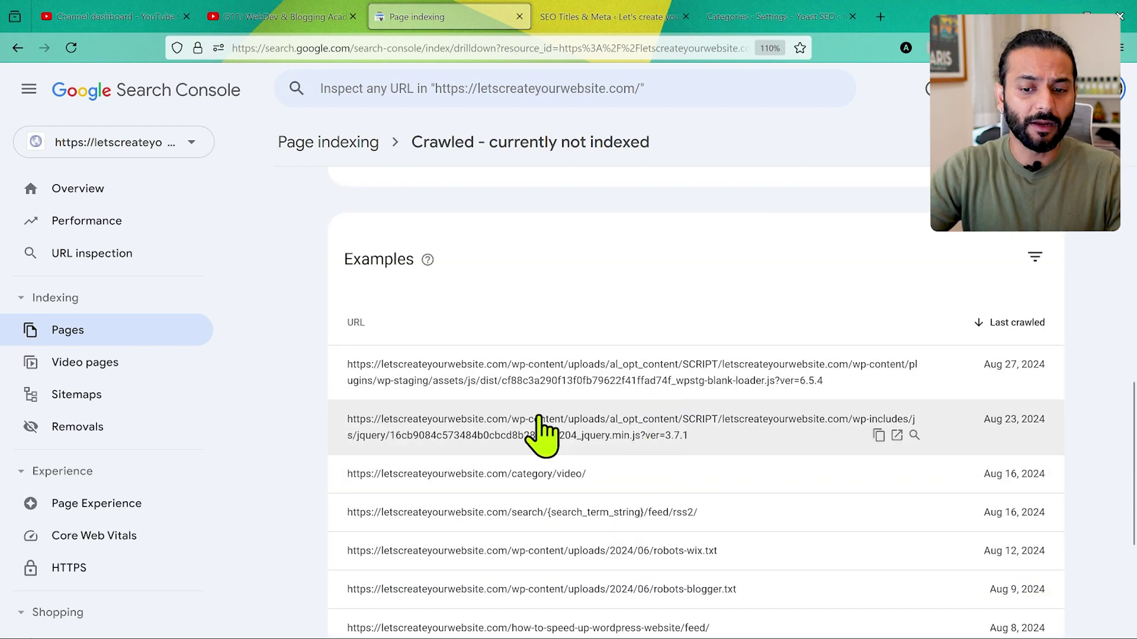
scroll(838, 482, down, 3)
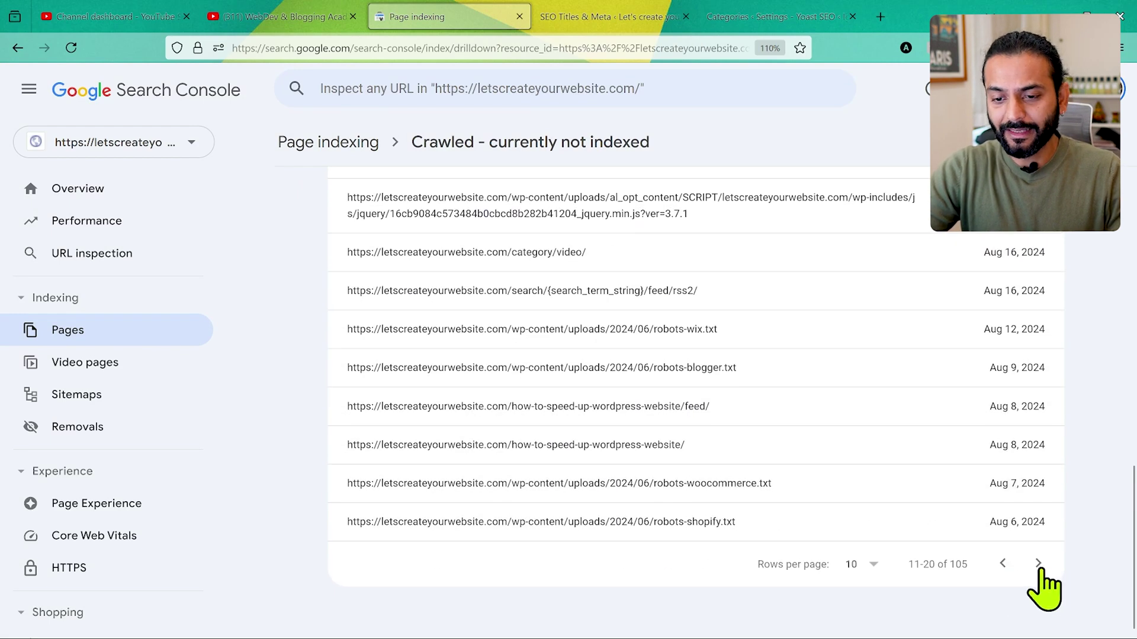
click(1038, 563)
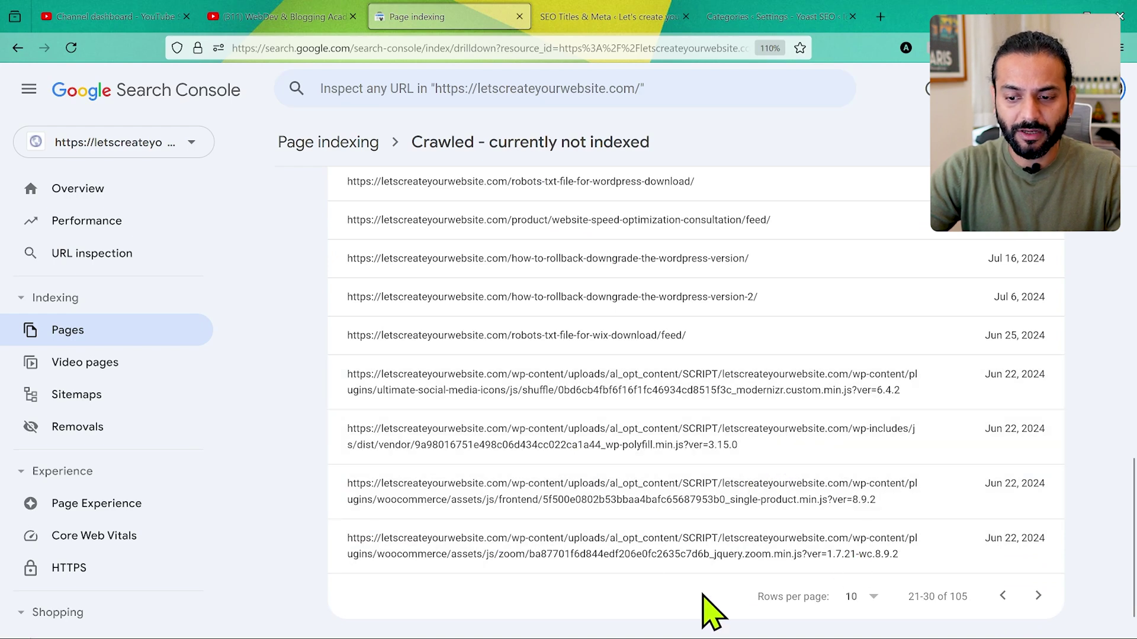
scroll(560, 444, up, 15)
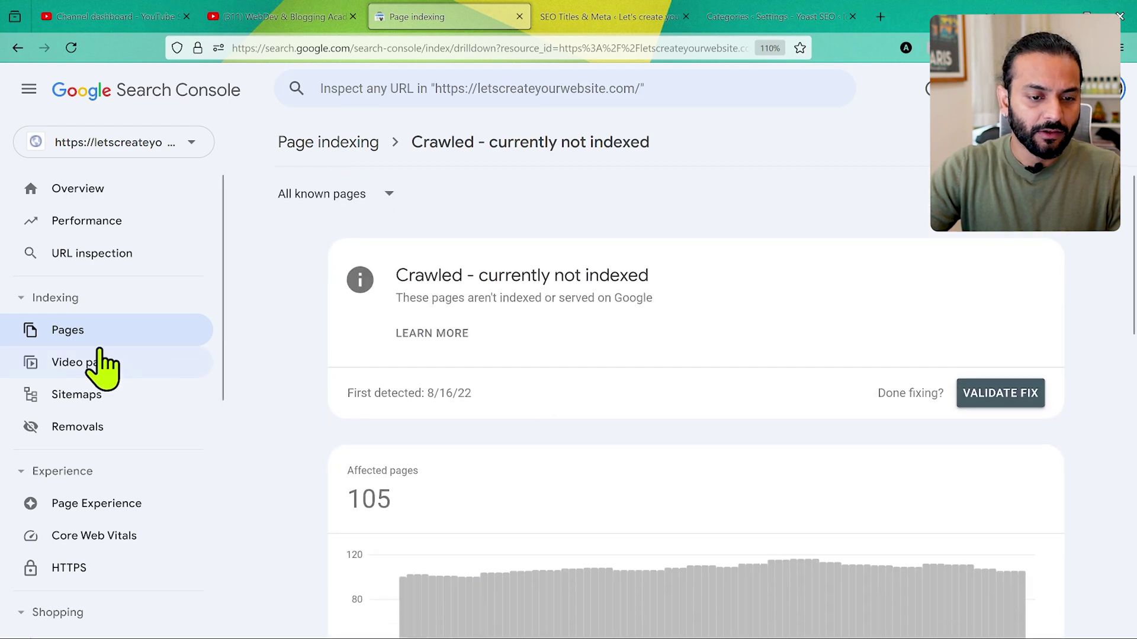
click(77, 332)
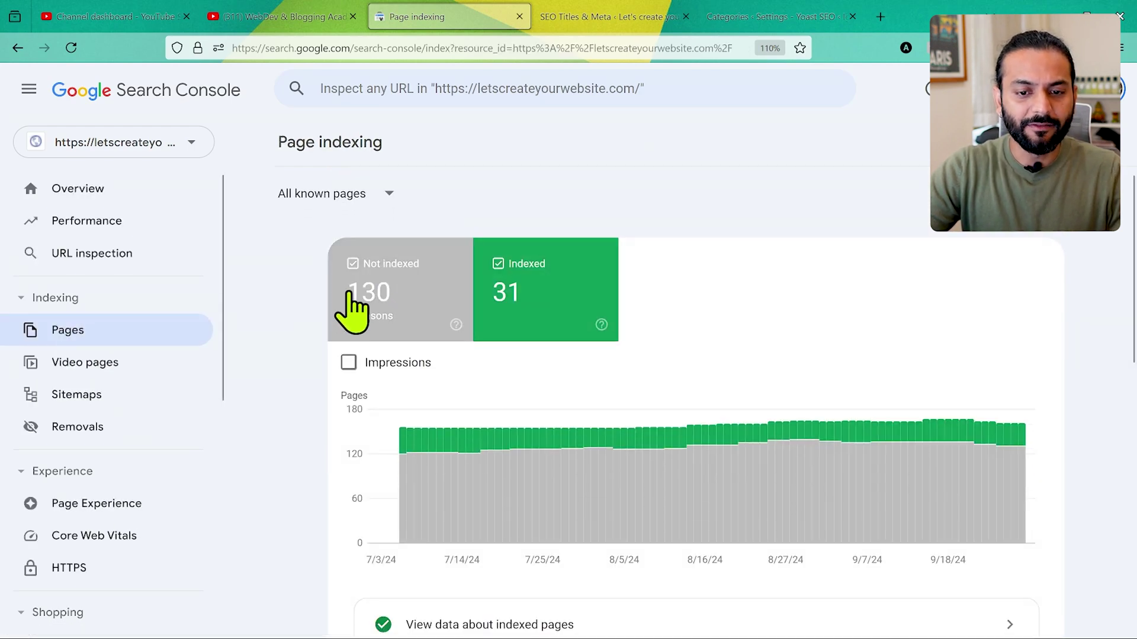
Filter the Page indexing report to all submitted pages and view its four not-indexed reasons
click(391, 188)
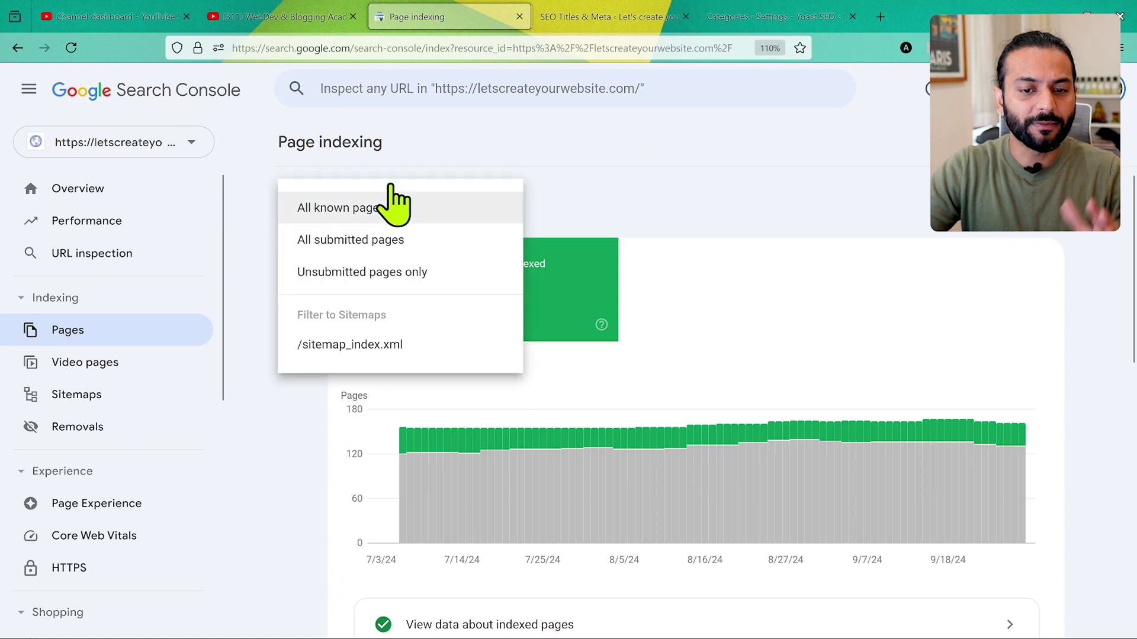
click(254, 303)
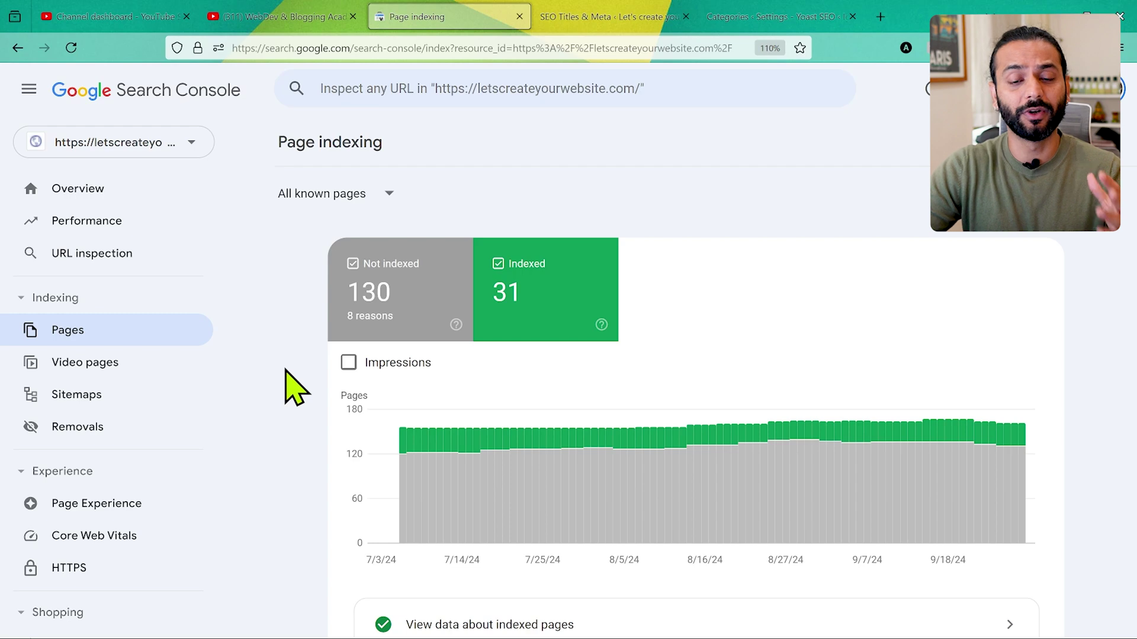
click(391, 194)
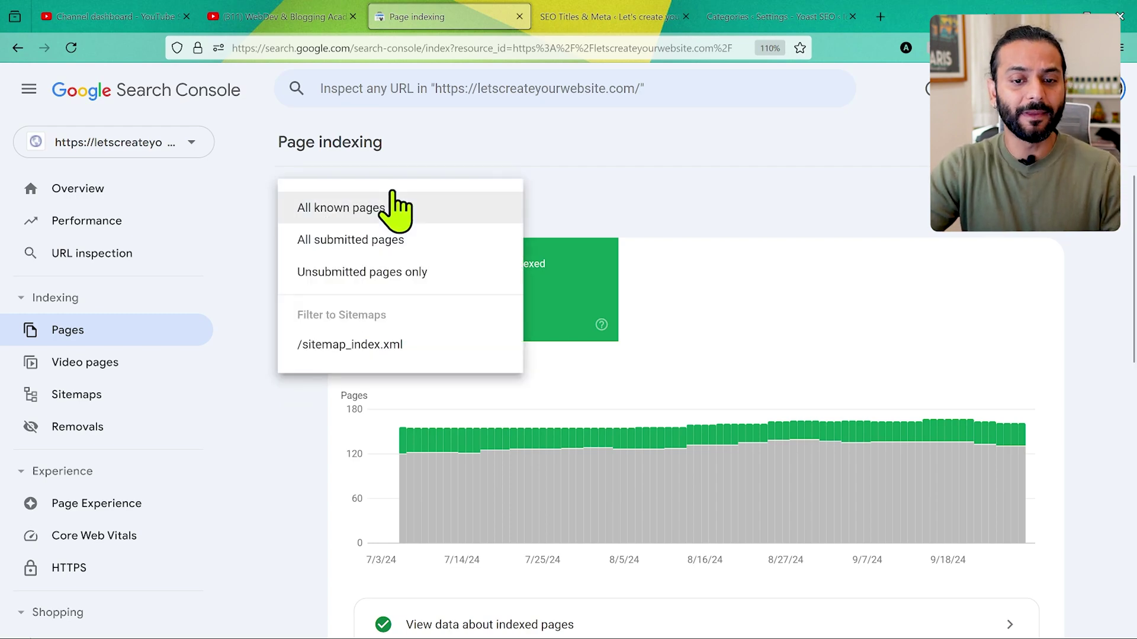
click(391, 240)
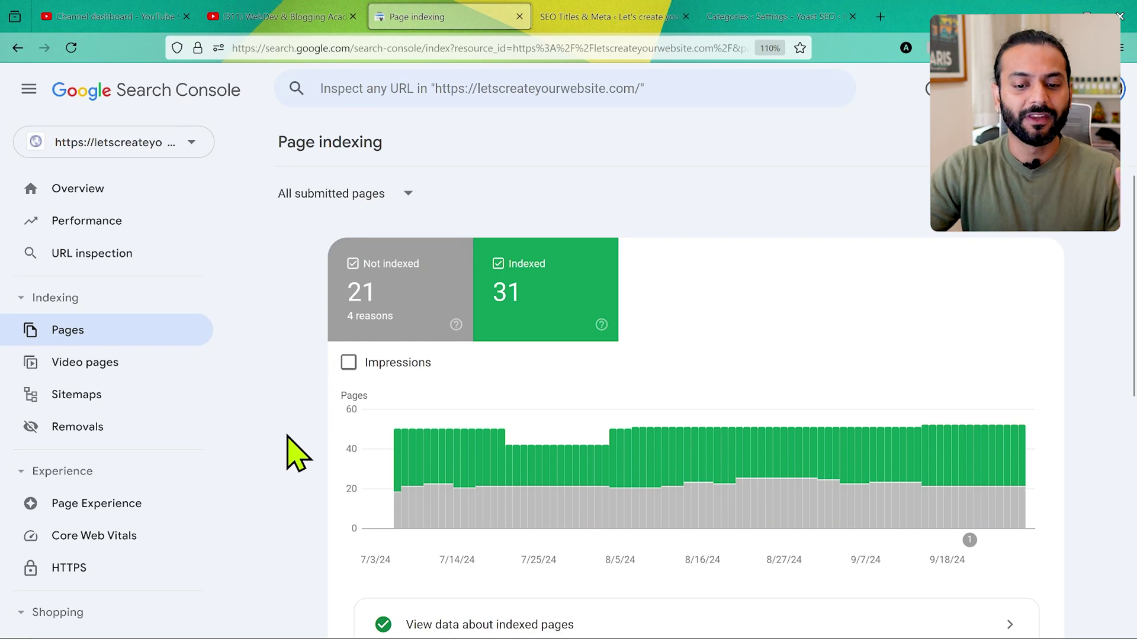
scroll(296, 453, down, 7)
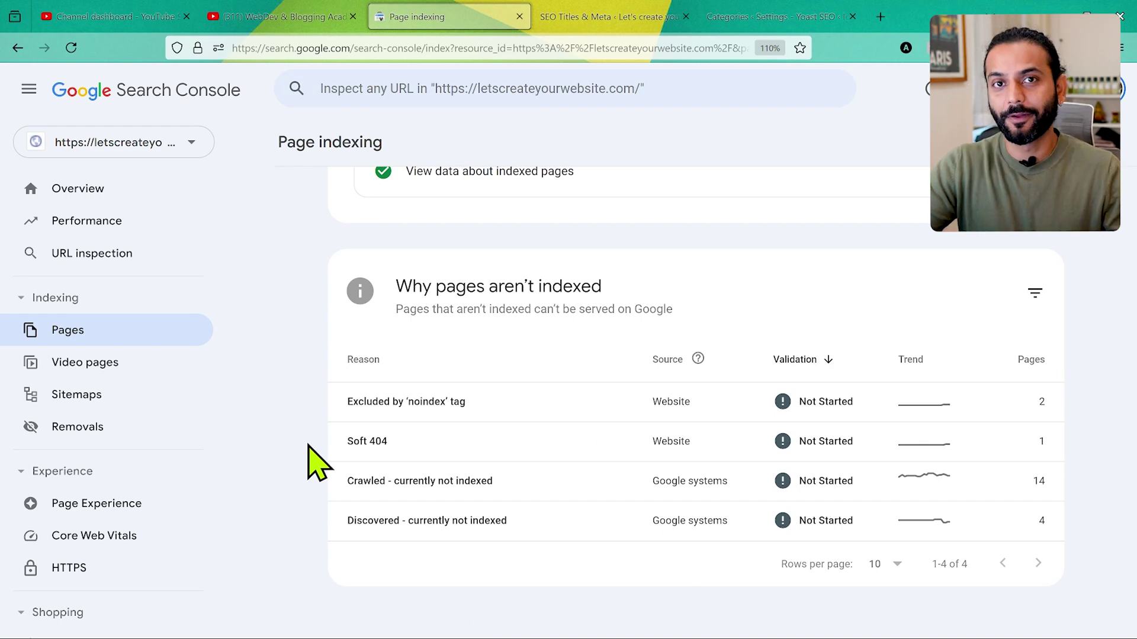
Review the Excluded by 'noindex' tag examples, the cart and checkout URLs, then go back
click(517, 396)
scroll(502, 439, down, 5)
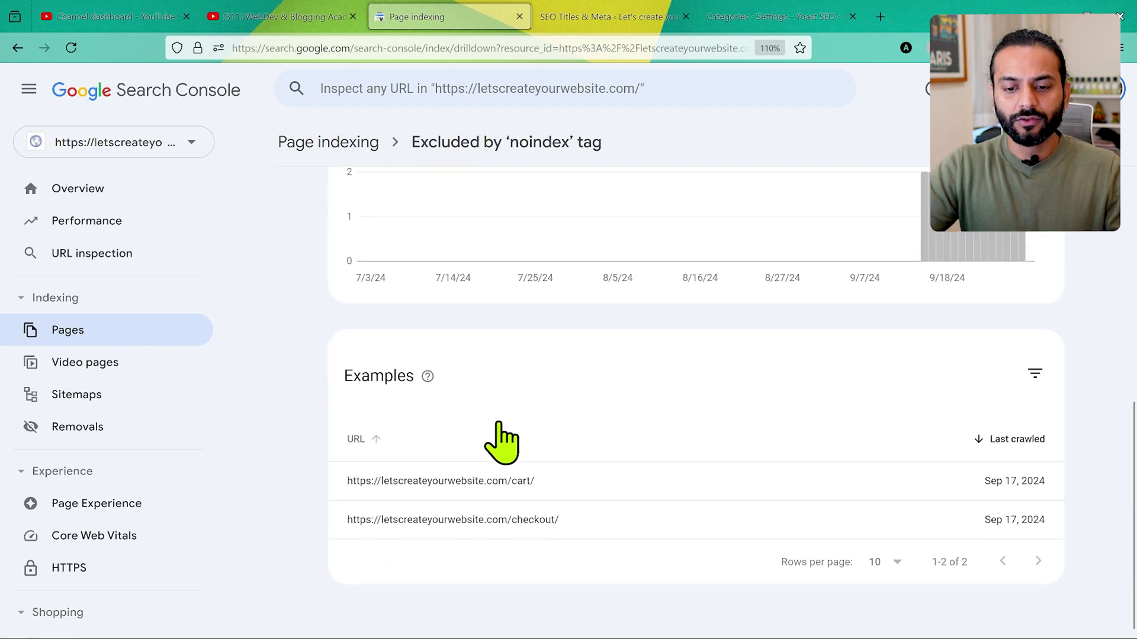
mouse_move(634, 487)
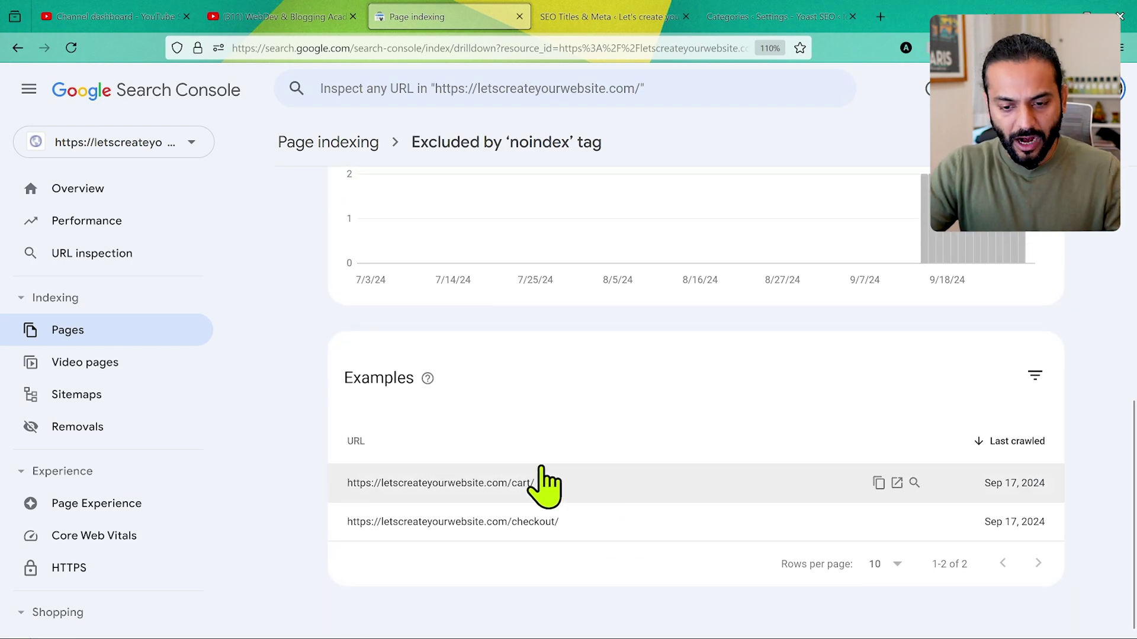
mouse_move(582, 527)
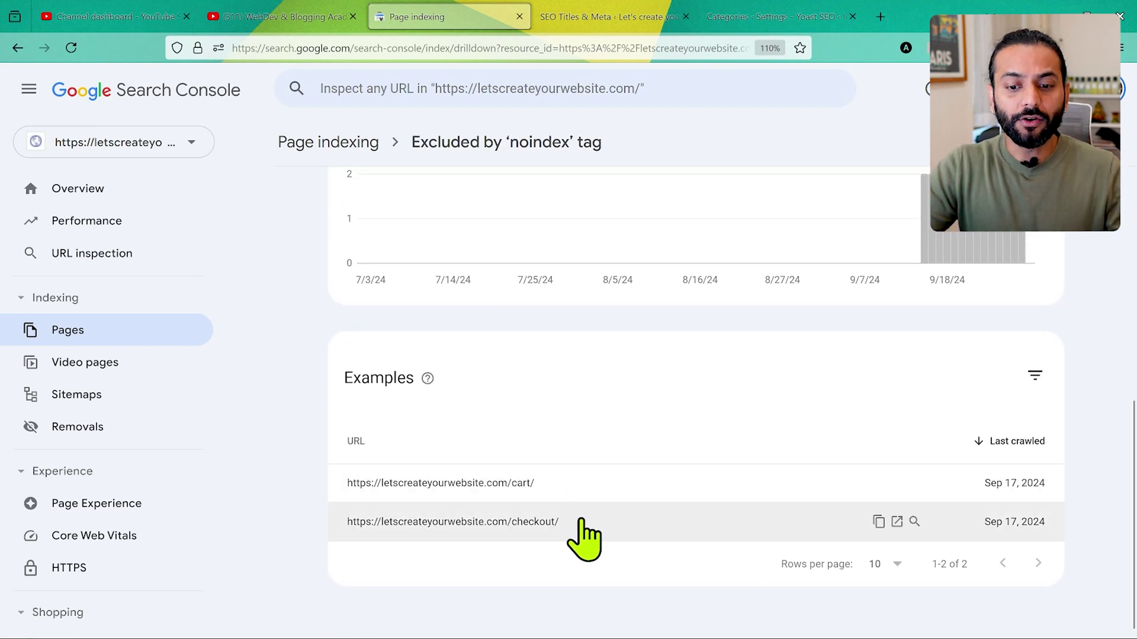
mouse_move(594, 482)
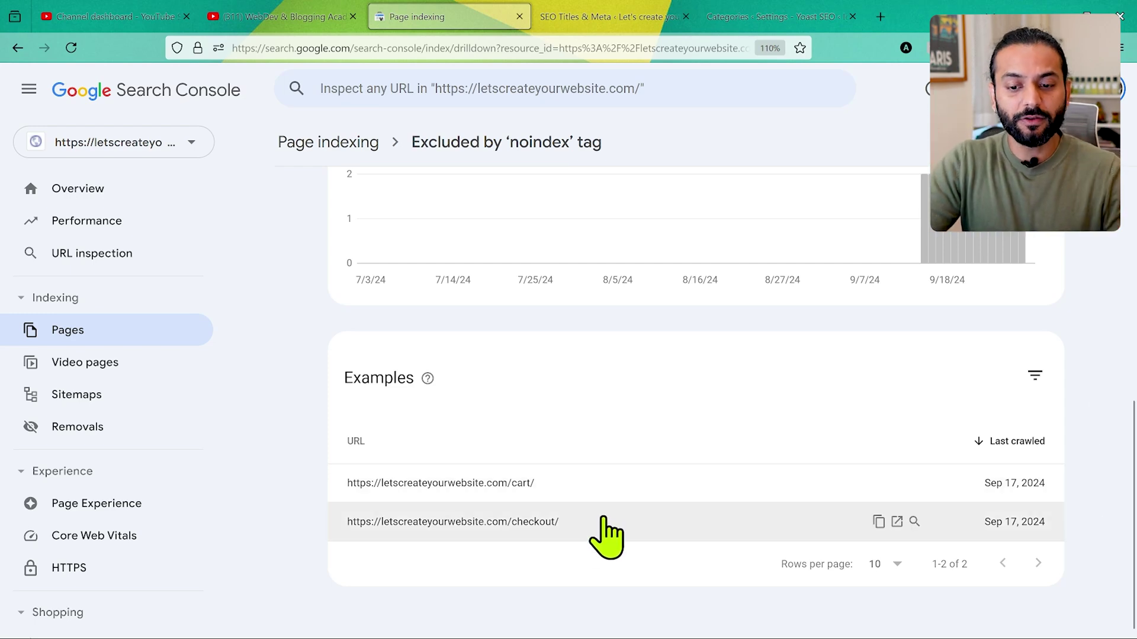
scroll(590, 424, up, 1)
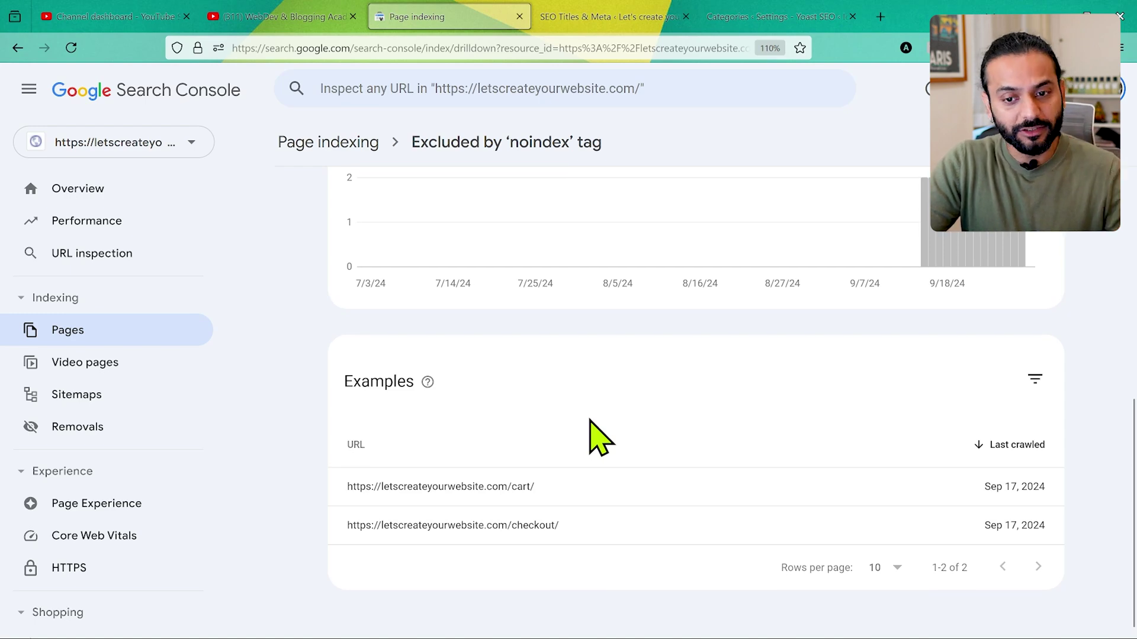
scroll(591, 423, down, 1)
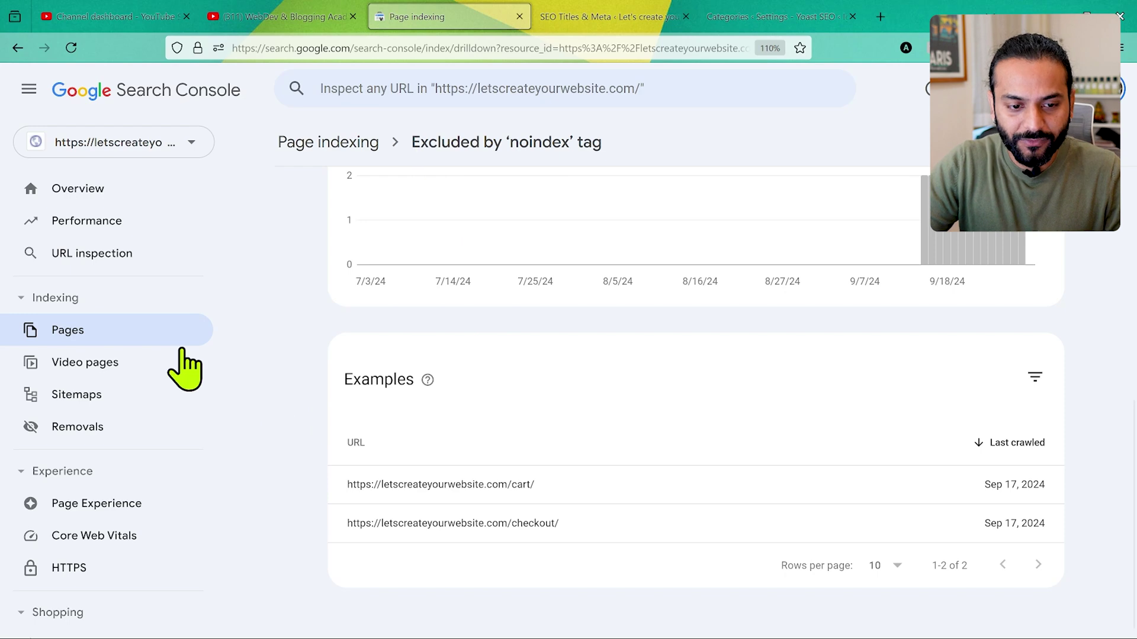
key(alt+Left)
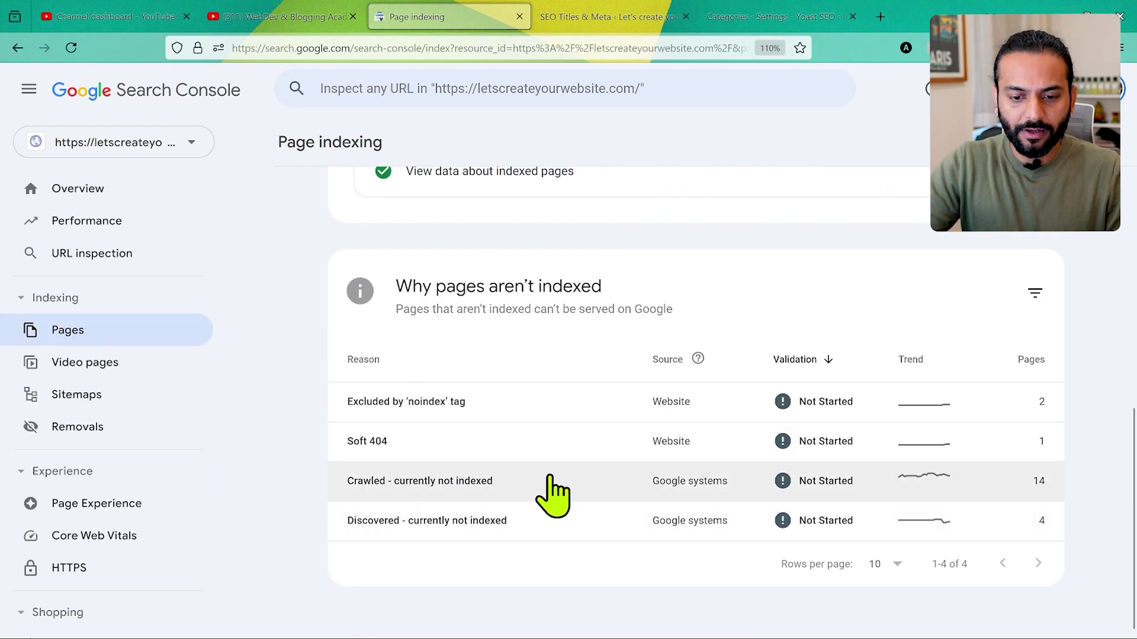
Scroll through the 14 submitted Crawled - currently not indexed URLs, including pricing and category/video pages
click(549, 478)
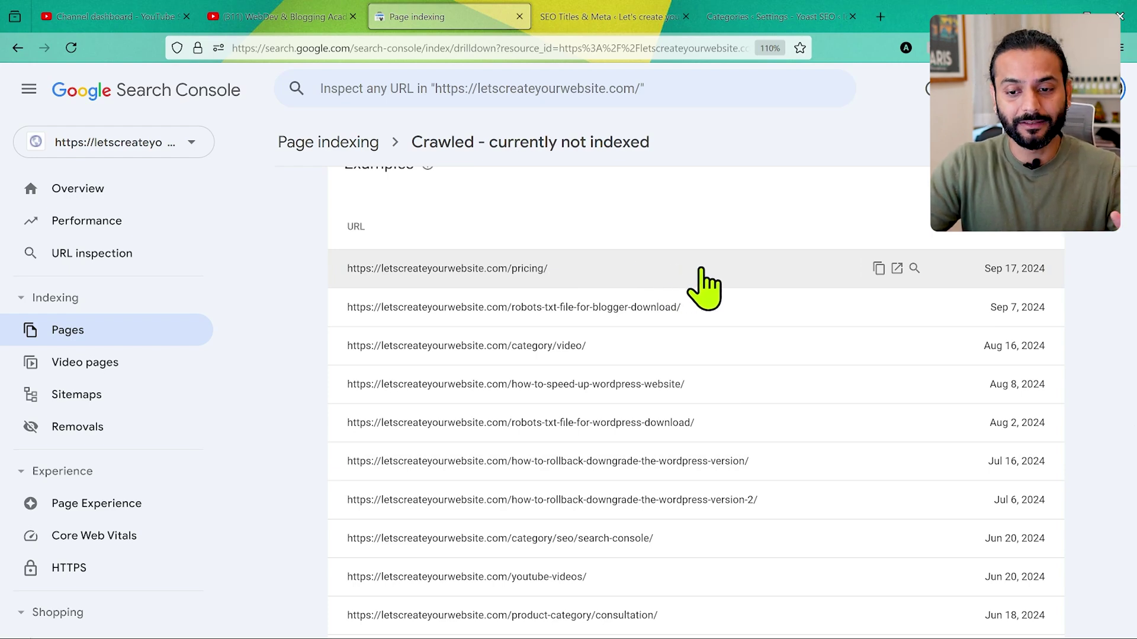
scroll(724, 398, down, 1)
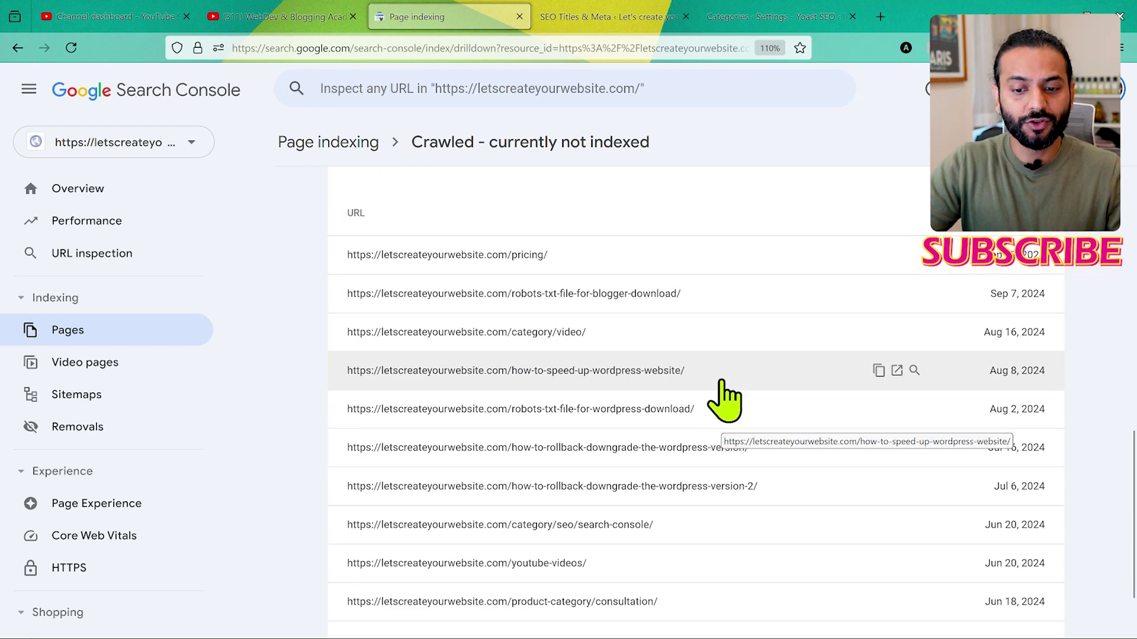
scroll(724, 398, down, 2)
scroll(724, 398, up, 1)
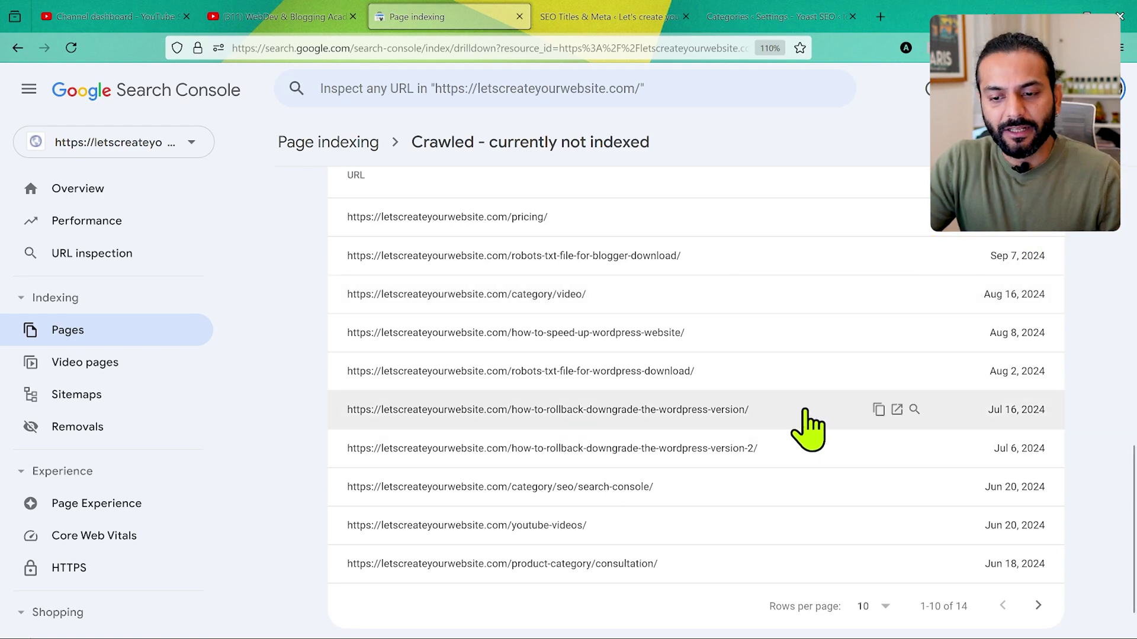
Live-test the WordPress rollback article's URL and confirm the page is available to Google
click(914, 409)
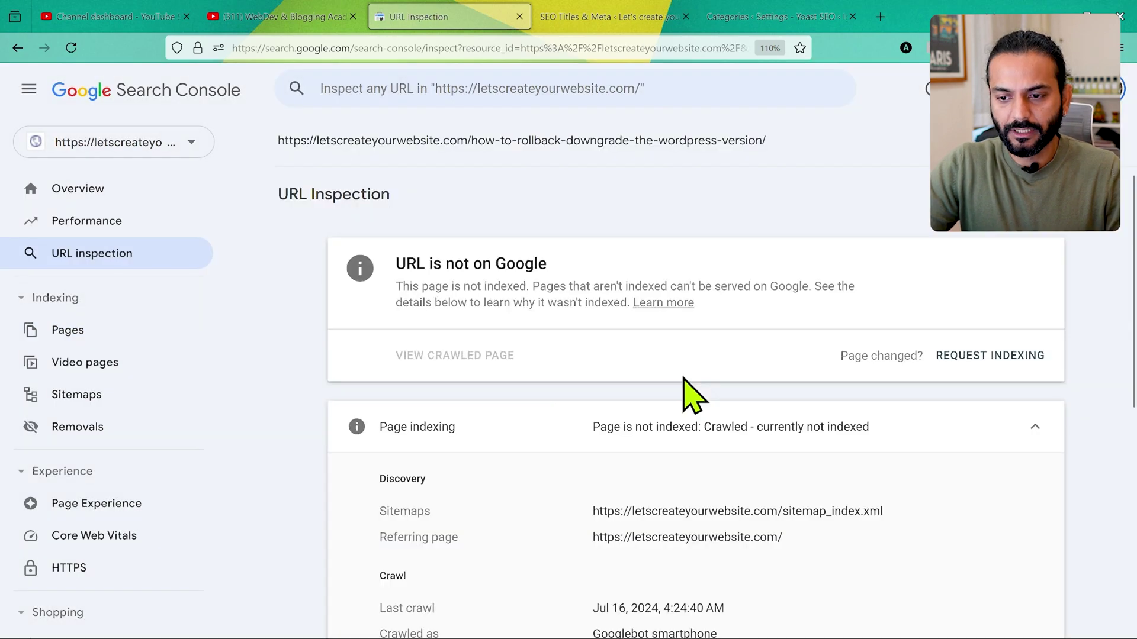
scroll(606, 379, down, 1)
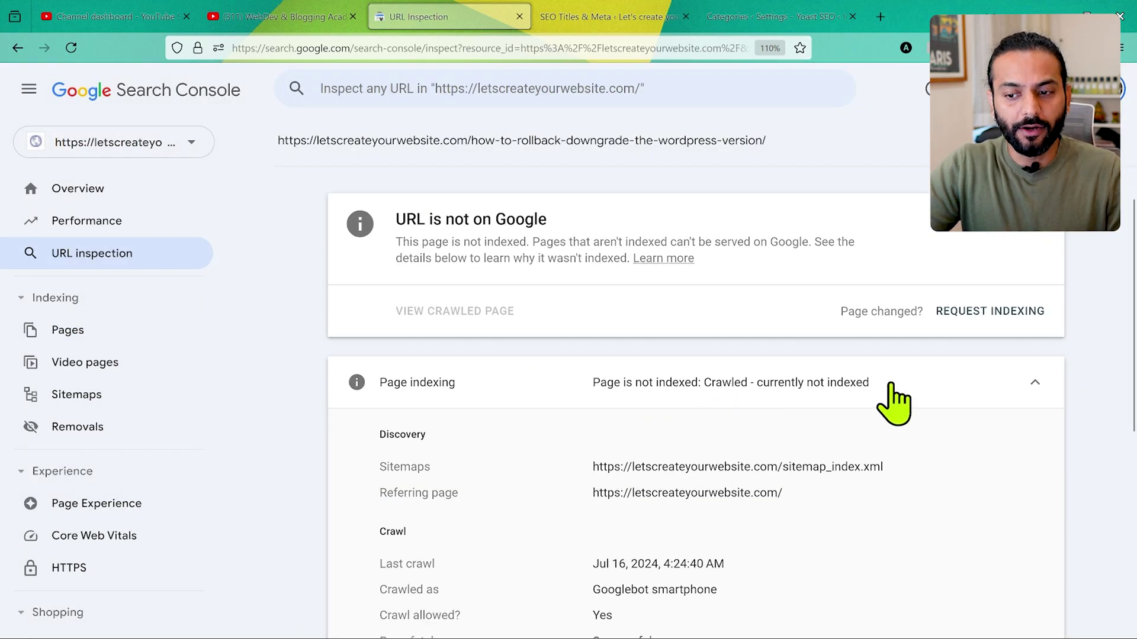
scroll(962, 242, up, 1)
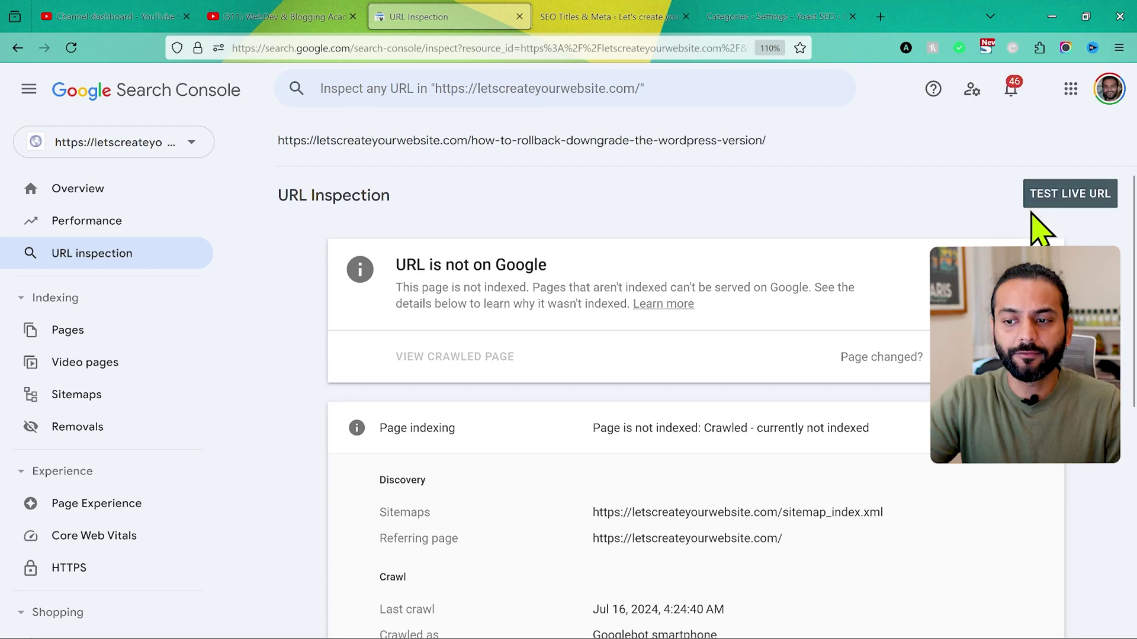
click(1073, 193)
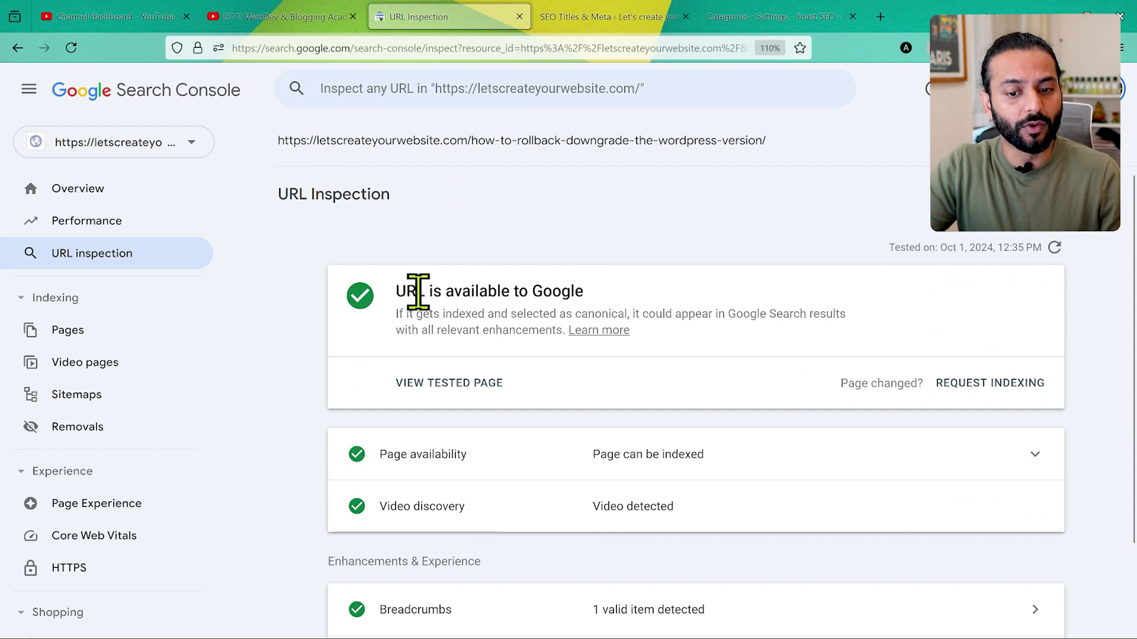
scroll(719, 386, down, 3)
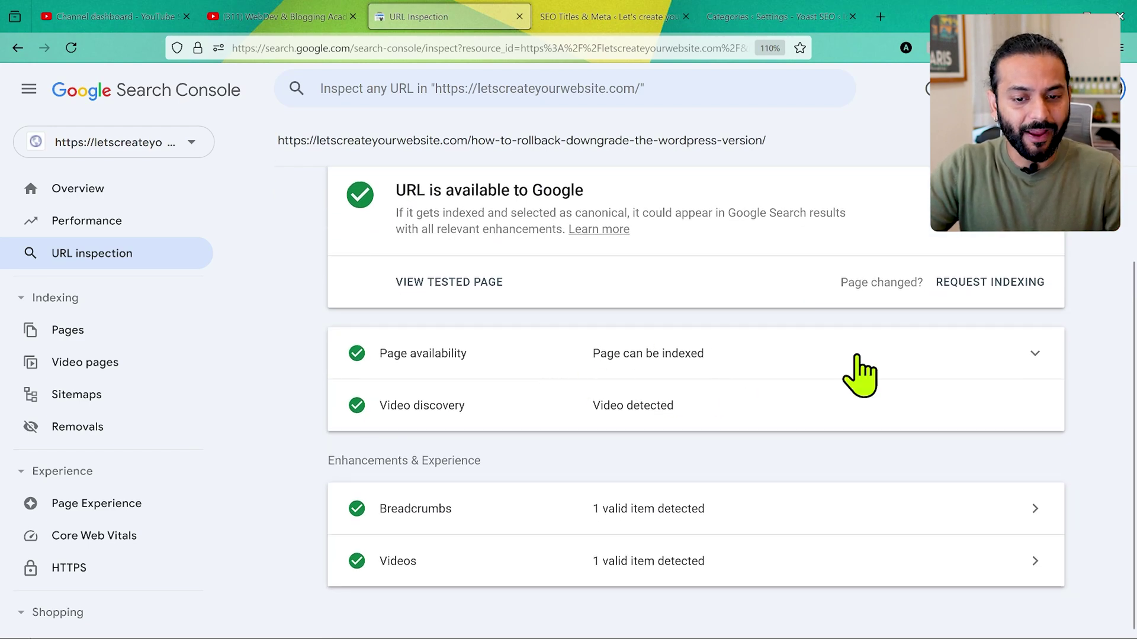
click(924, 355)
scroll(768, 136, up, 3)
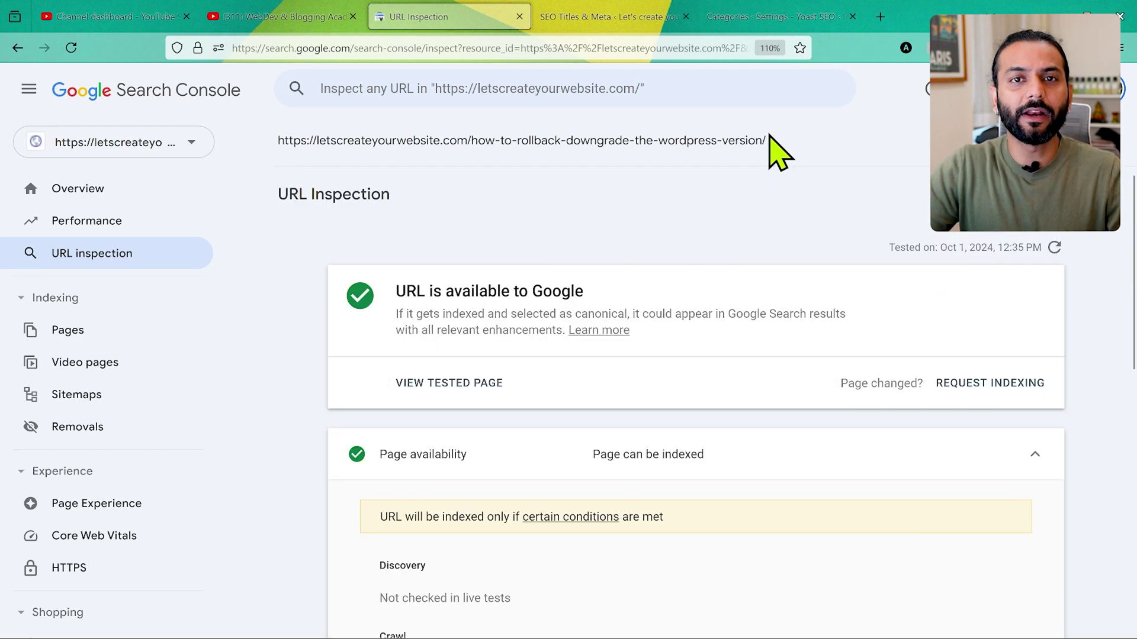
Select the inspected article URL and load google.com in a new tab
drag(767, 140, 285, 145)
key(ctrl+c)
click(266, 153)
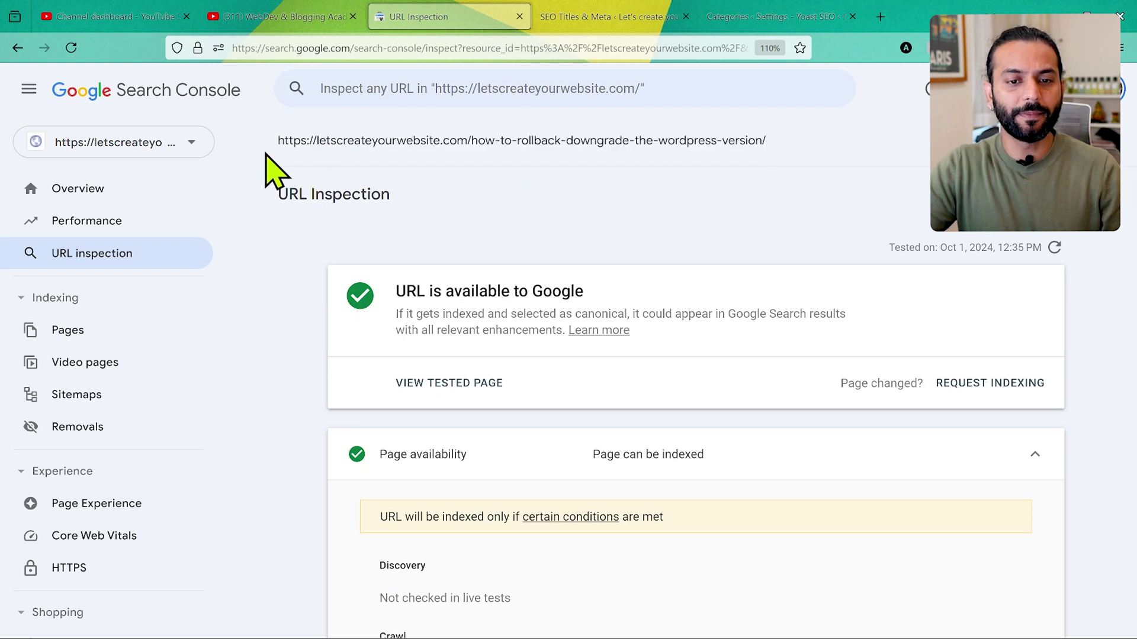
key(ctrl+t)
text(google)
key(Return)
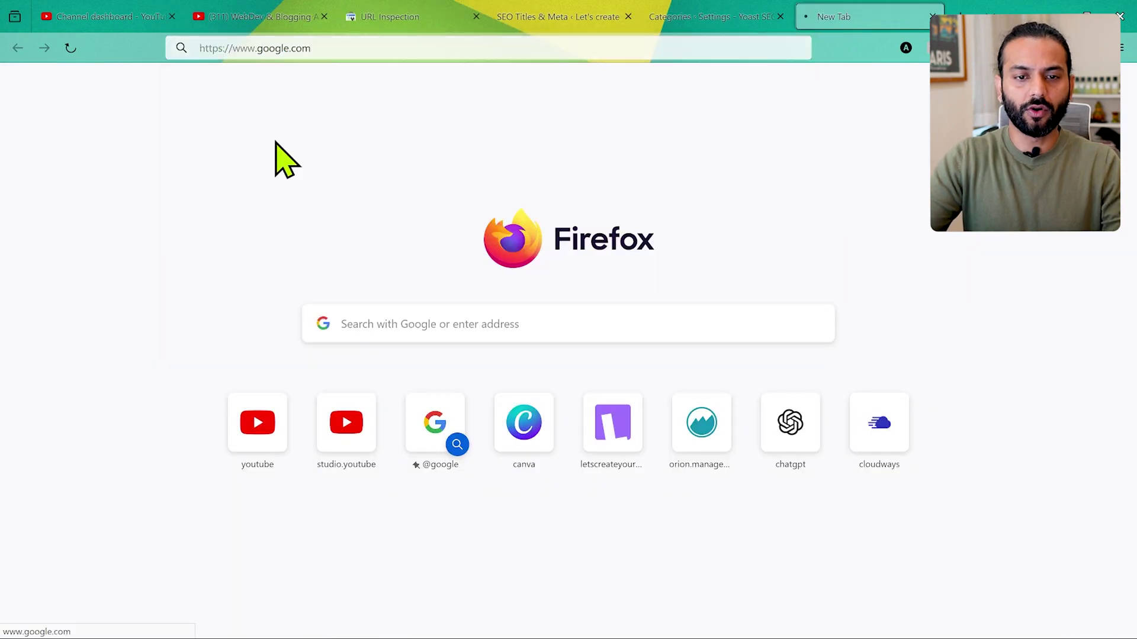
Search Google for the pasted rollback article URL, which appears as the top result
click(436, 317)
key(ctrl+v)
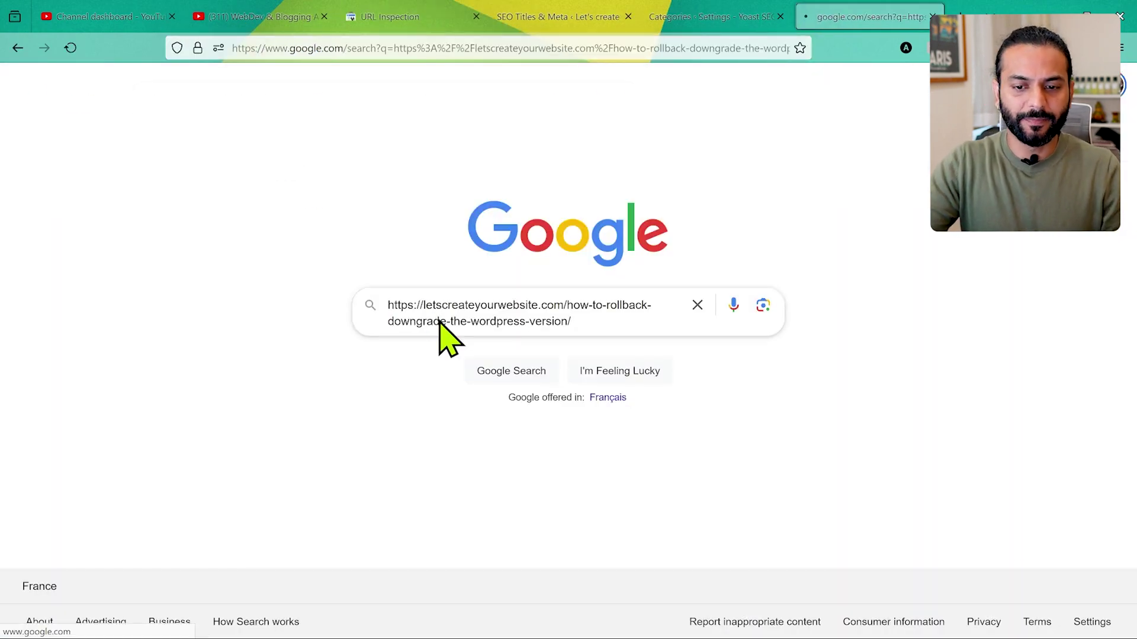
key(Return)
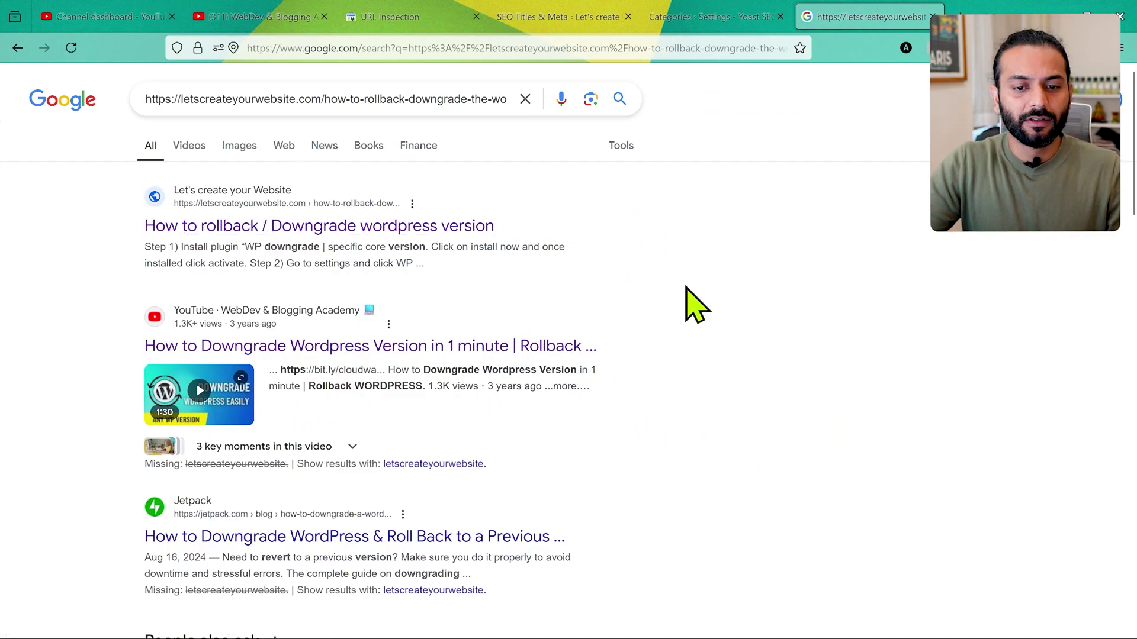
Clear the Google search box and return to Search Console's Page indexing report
triple_click(394, 101)
key(BackSpace)
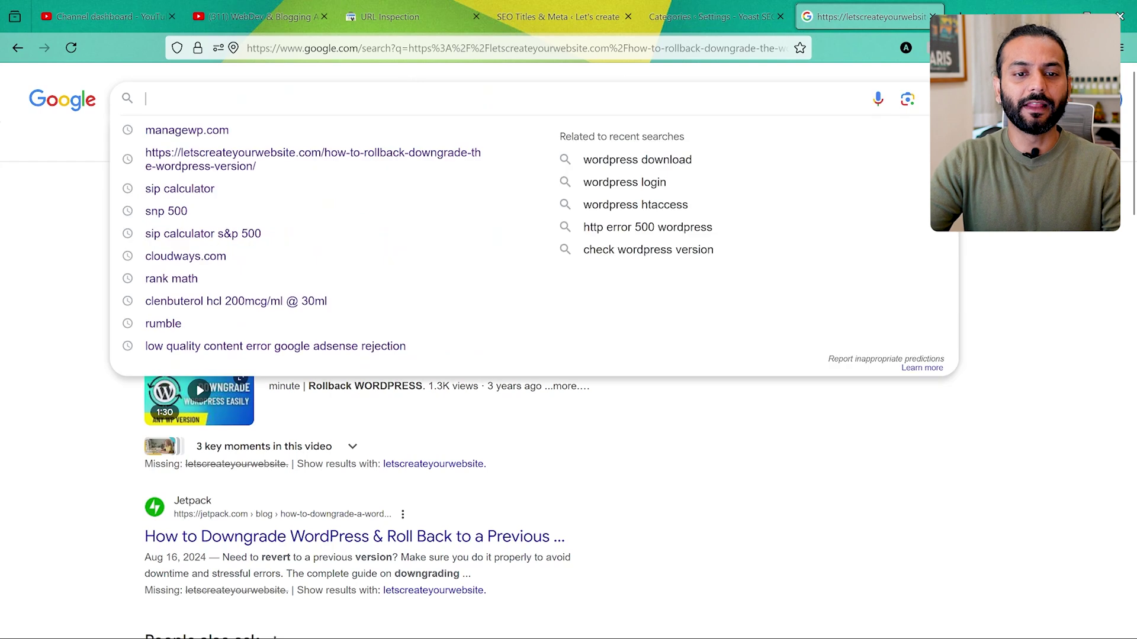
click(58, 341)
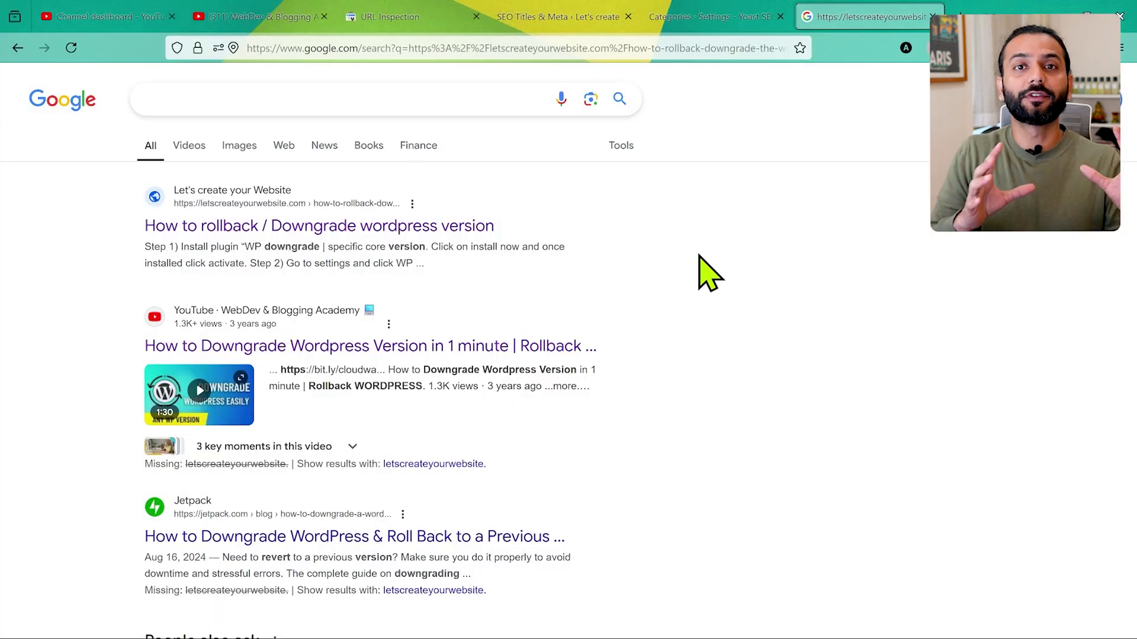
click(407, 19)
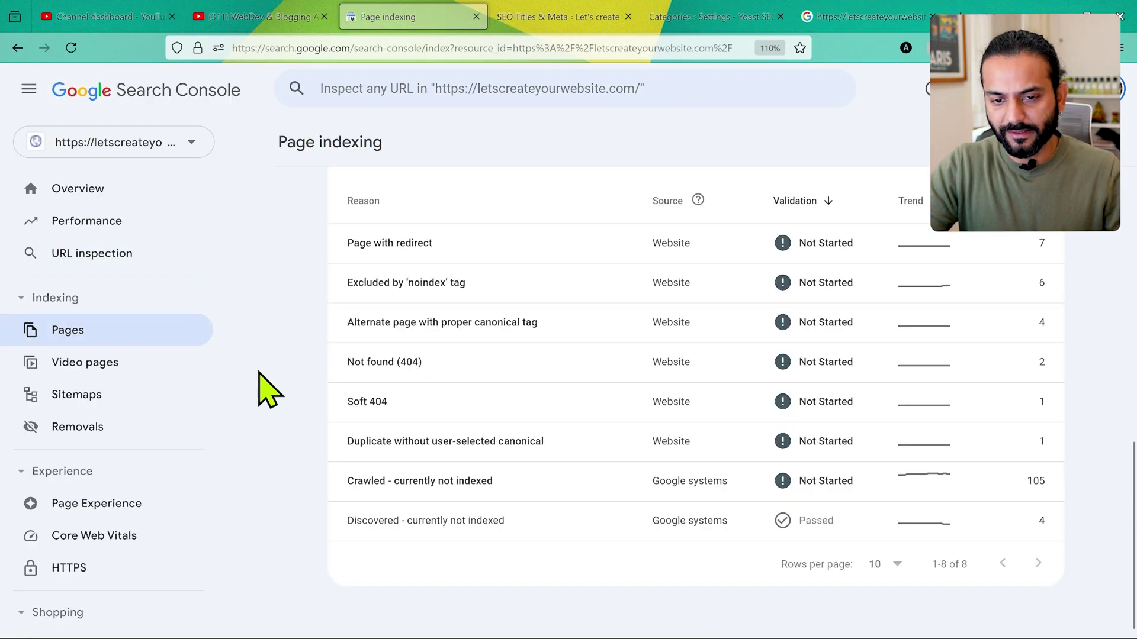
scroll(525, 355, up, 1)
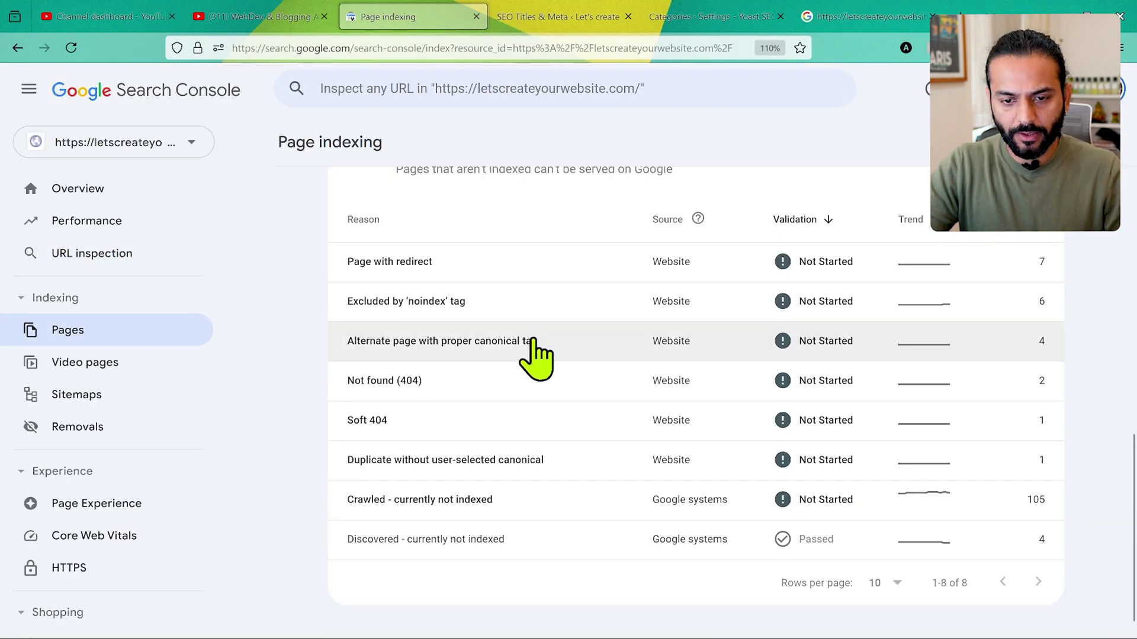
click(525, 303)
scroll(672, 431, down, 1)
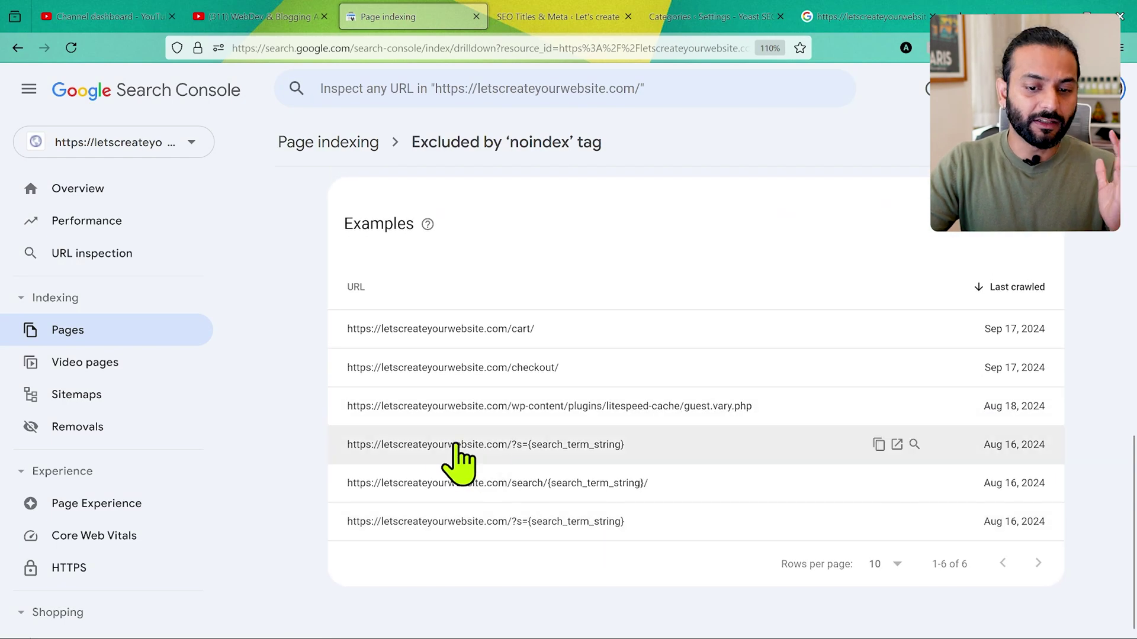
double_click(516, 445)
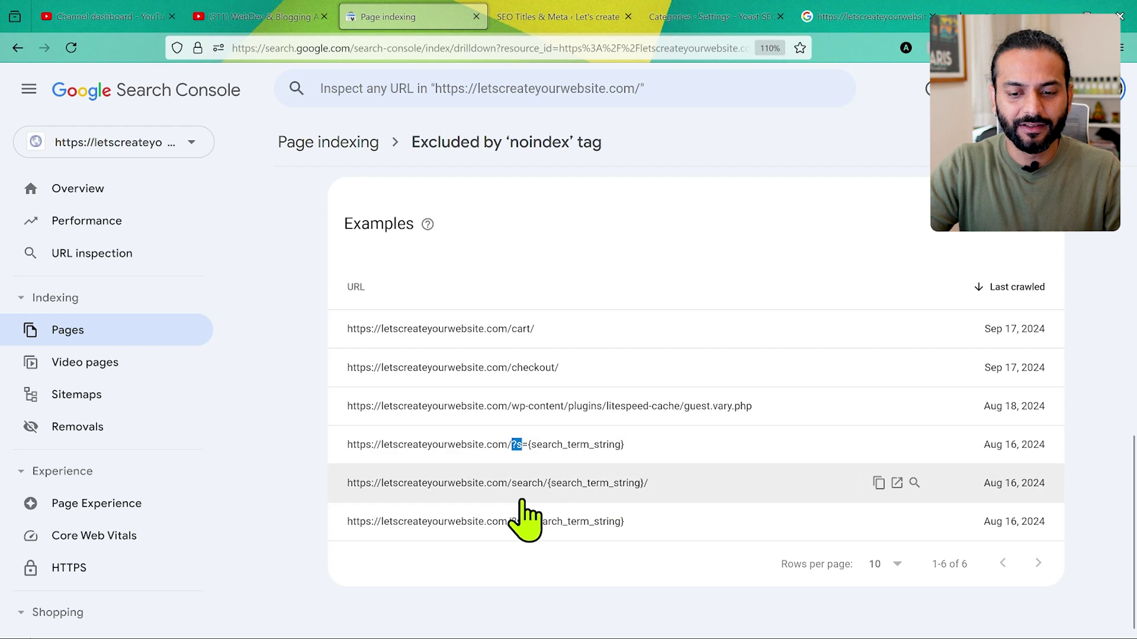
drag(508, 502, 605, 502)
drag(518, 525, 597, 529)
click(557, 577)
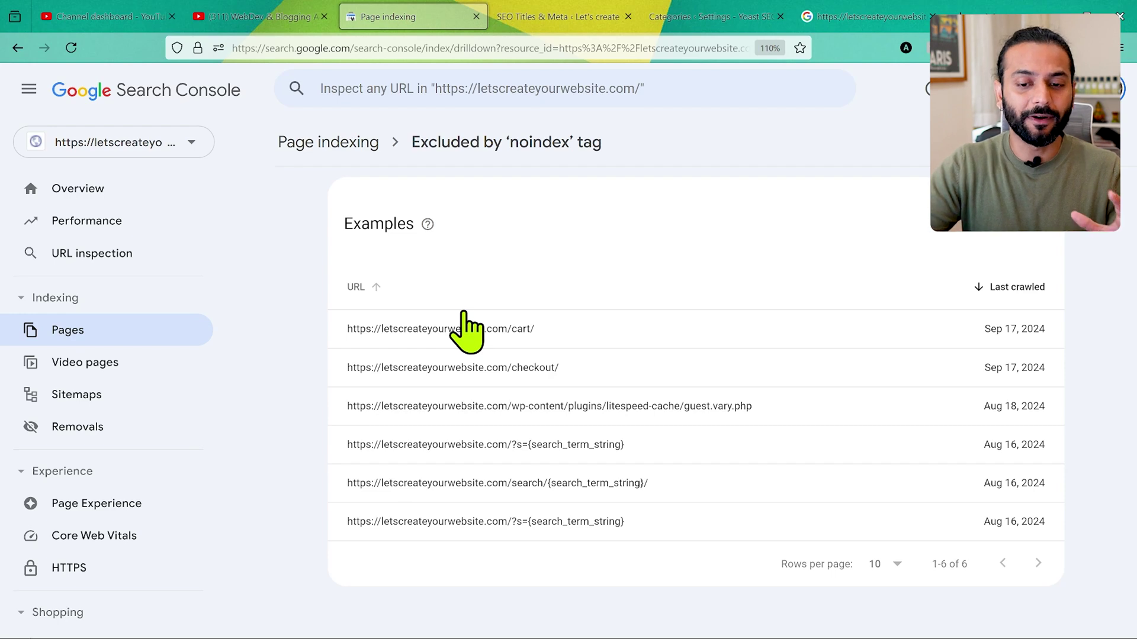
key(alt+Left)
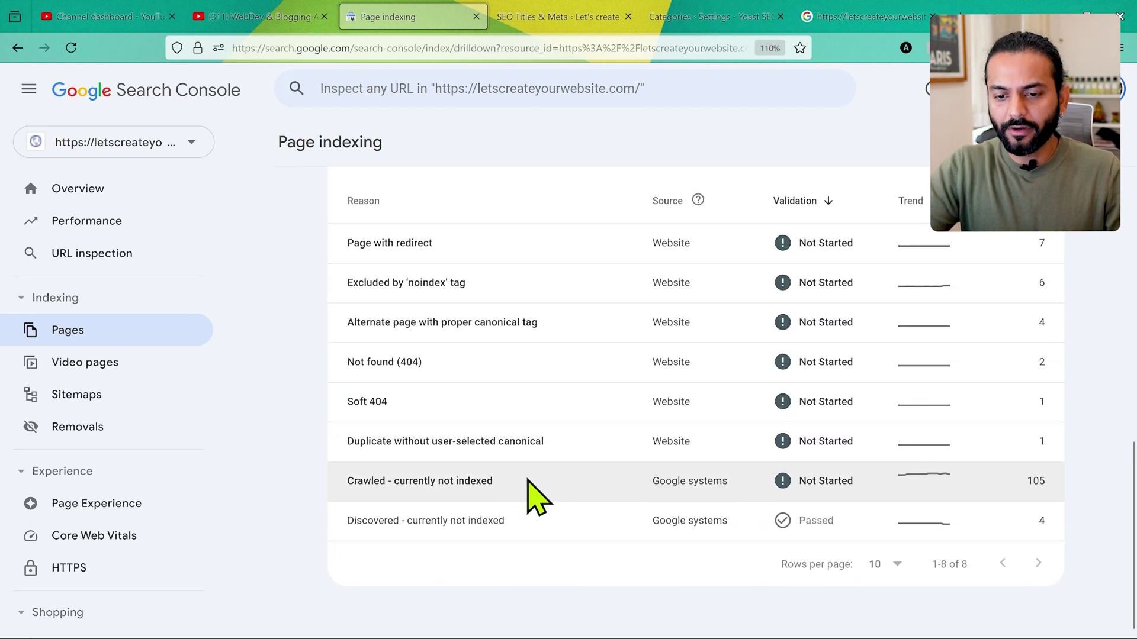
Open the 105 Crawled - currently not indexed examples and highlight the web-hosting feed URL
click(529, 481)
scroll(531, 476, down, 4)
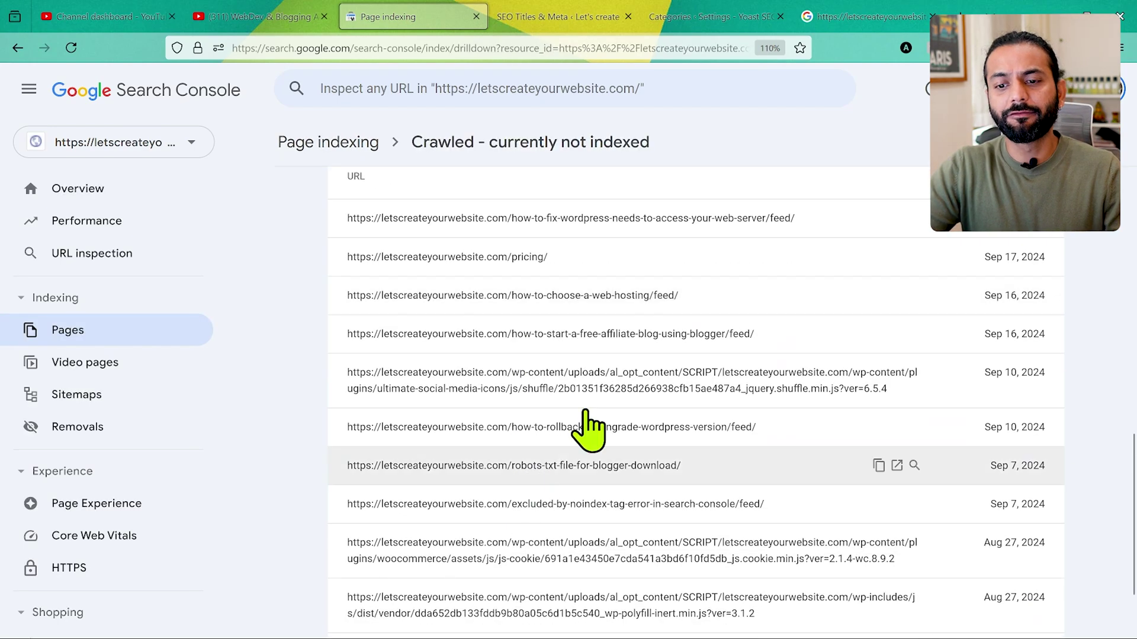
drag(680, 294, 599, 306)
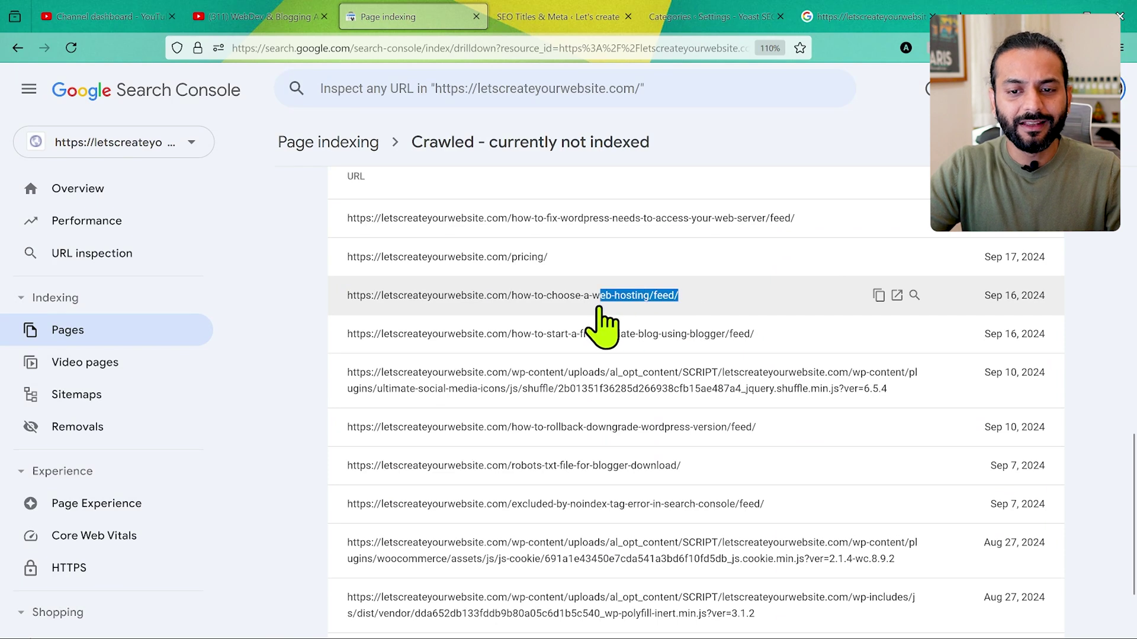
click(1118, 479)
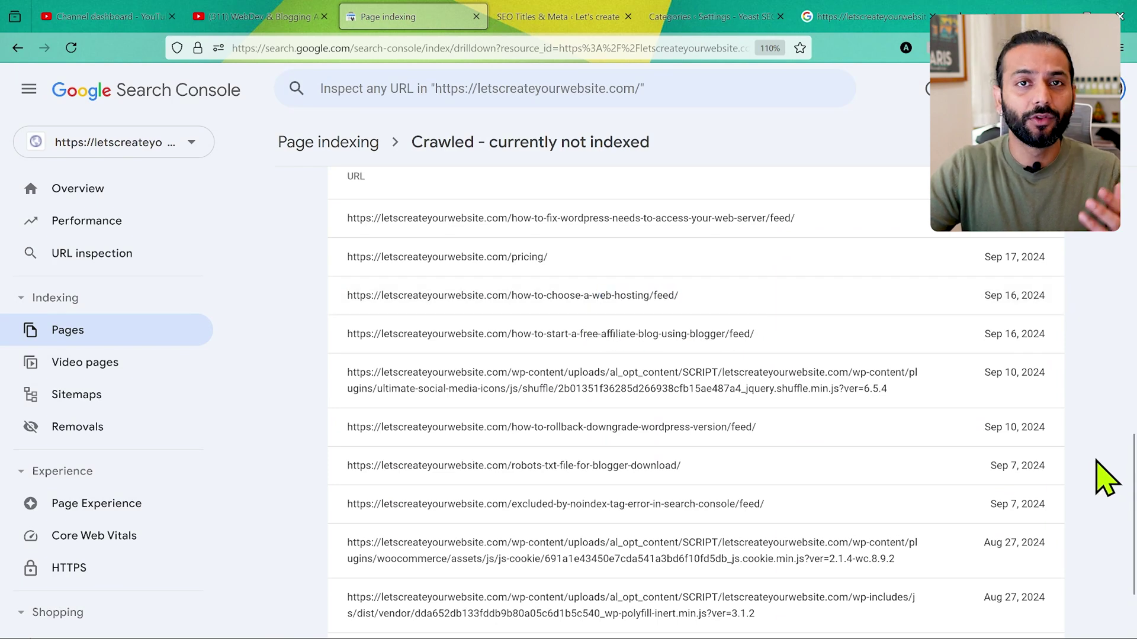
Highlight the affiliate-blog feed URL, scroll the list, then bring up the YouTube channel's videos
scroll(1094, 468, down, 2)
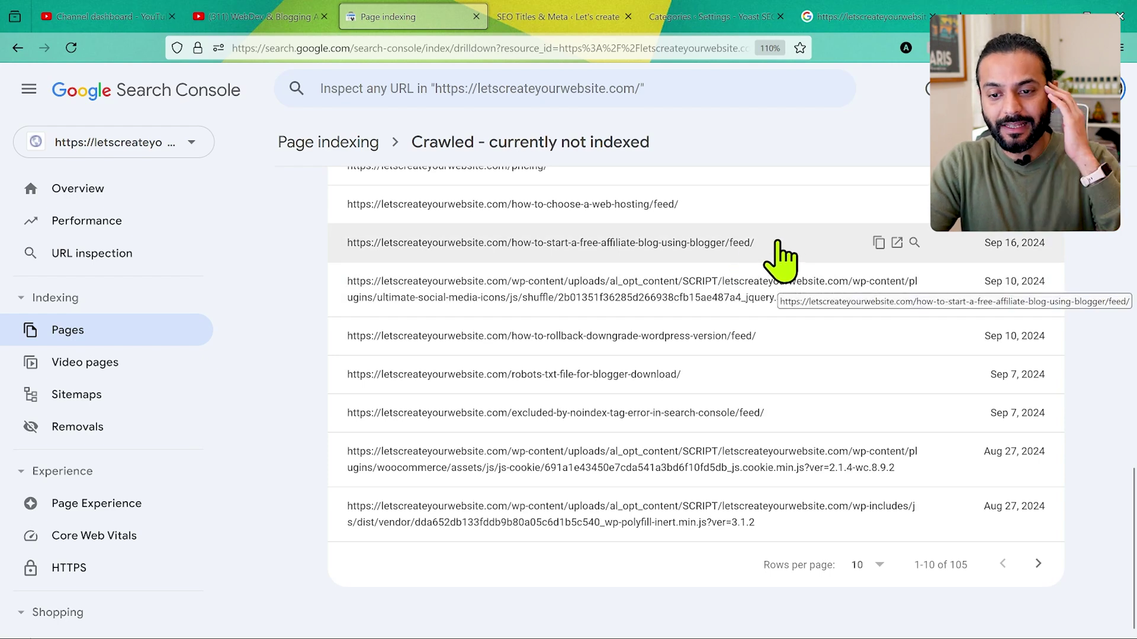
drag(777, 242, 345, 247)
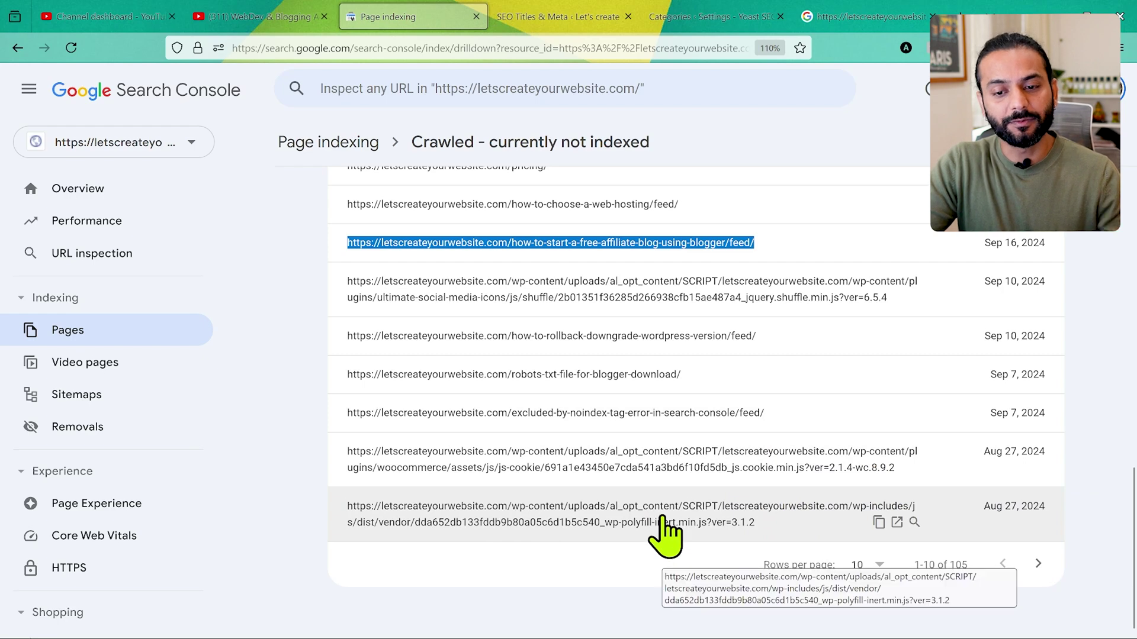
scroll(685, 454, up, 2)
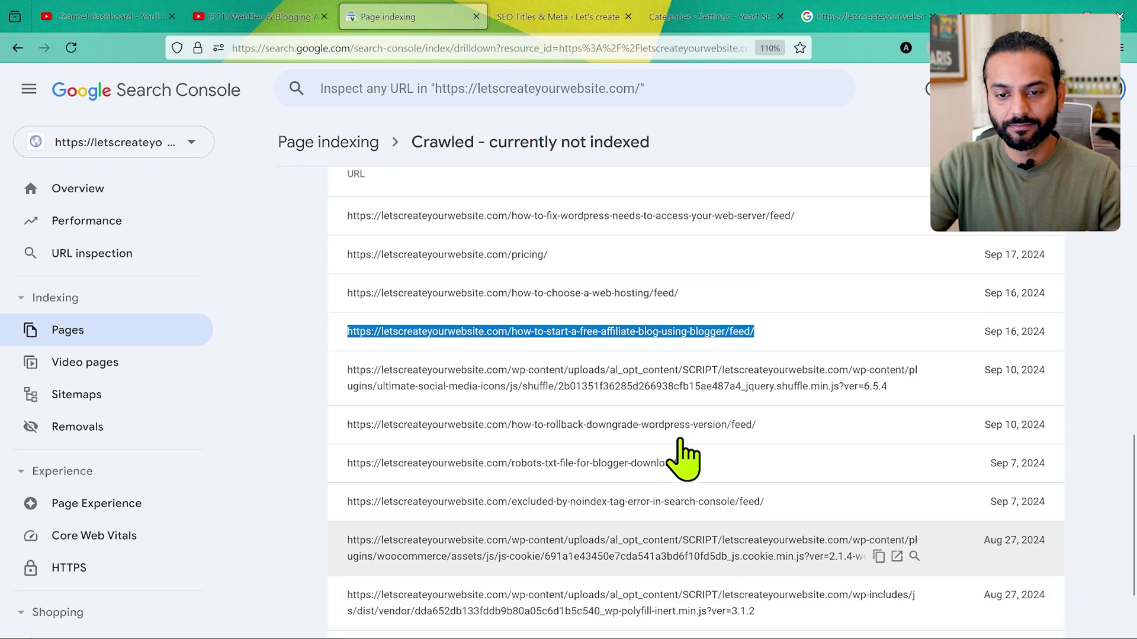
scroll(685, 456, down, 2)
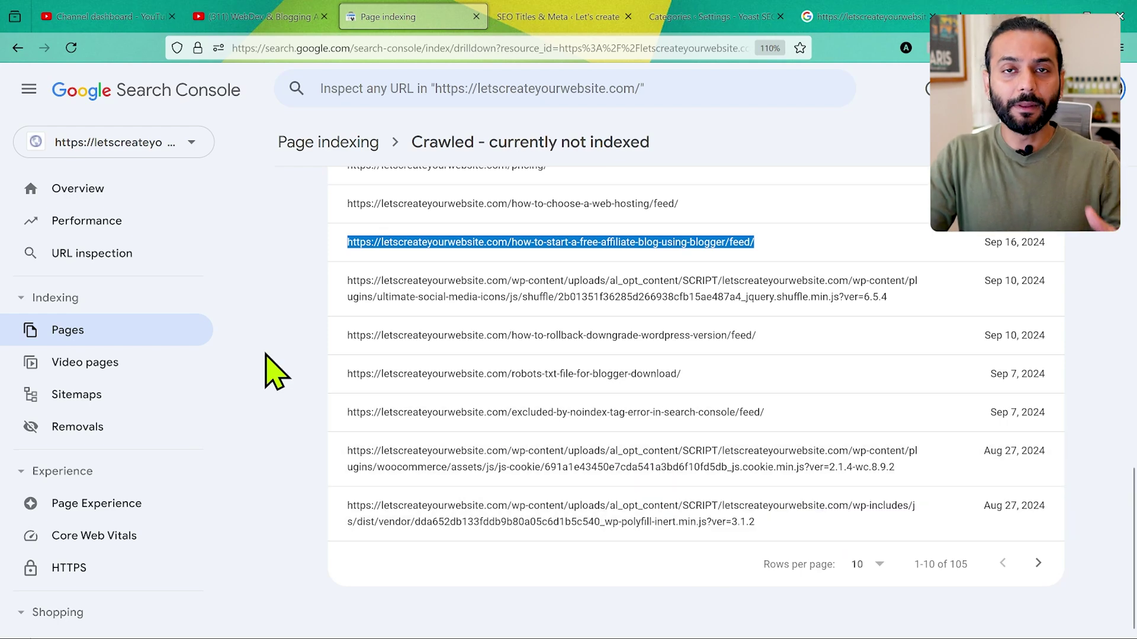
scroll(276, 372, up, 4)
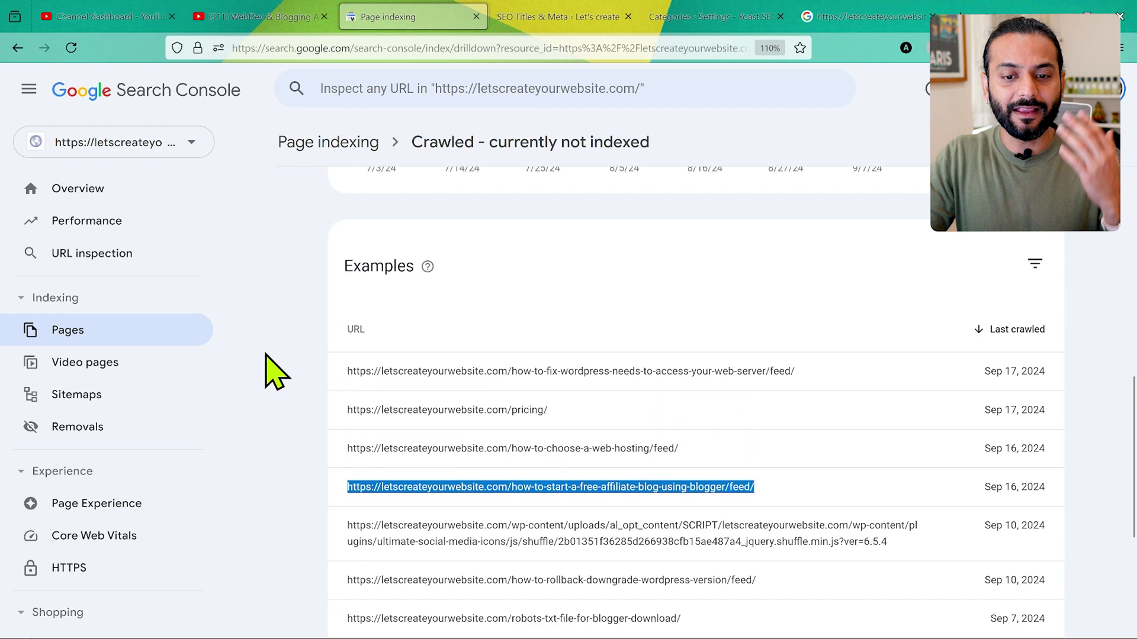
scroll(276, 372, up, 3)
scroll(275, 372, down, 1)
scroll(275, 372, up, 5)
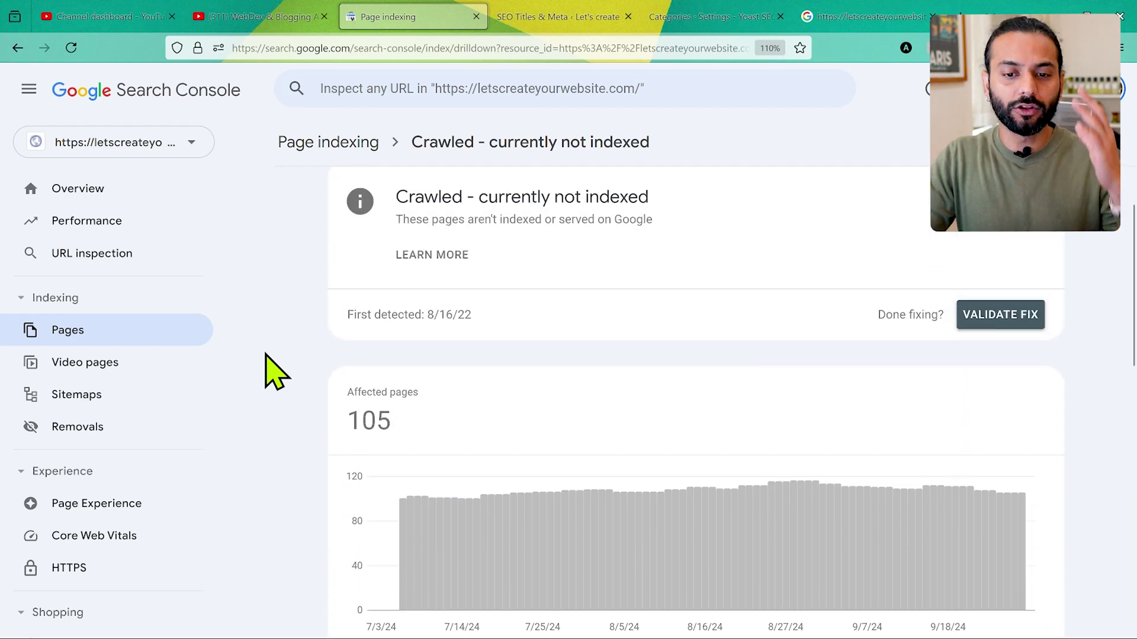
scroll(275, 372, up, 1)
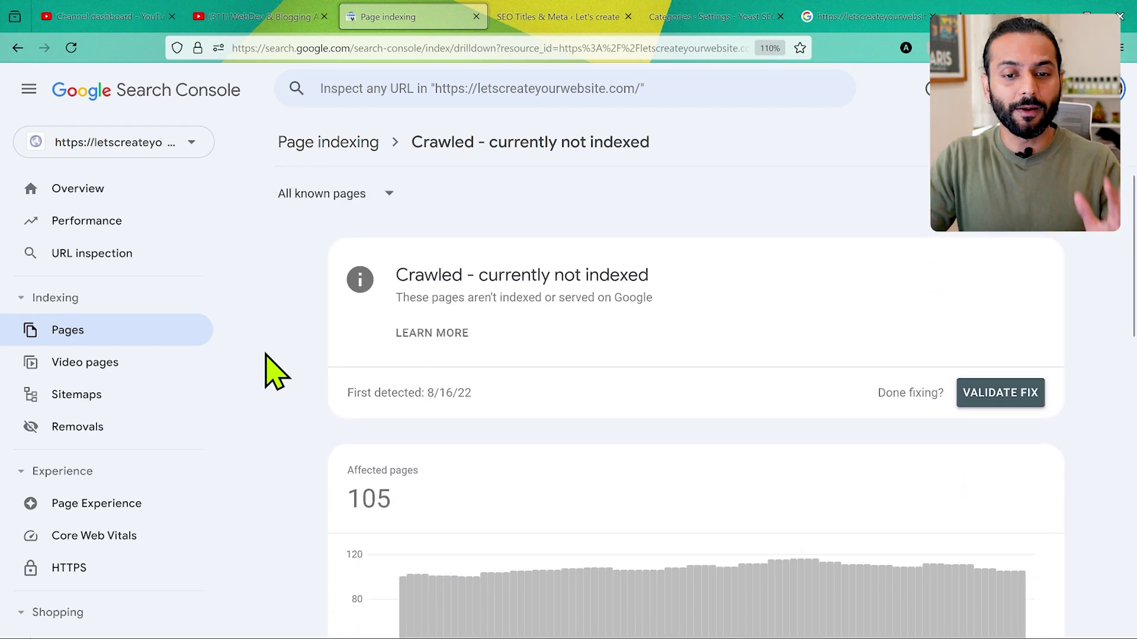
click(275, 18)
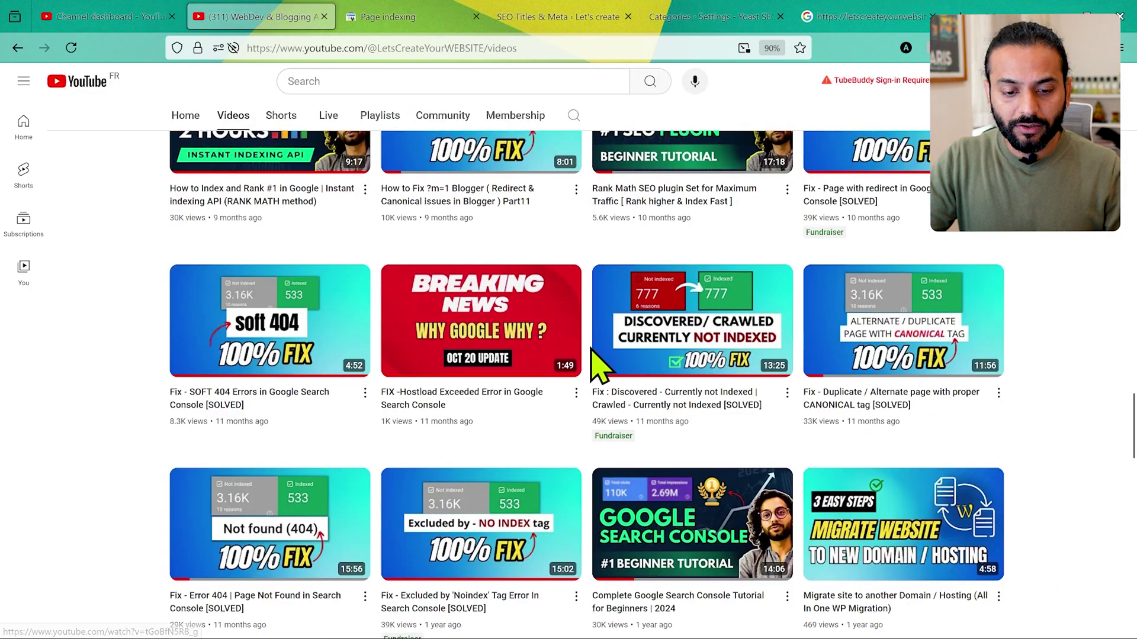
scroll(591, 355, down, 1)
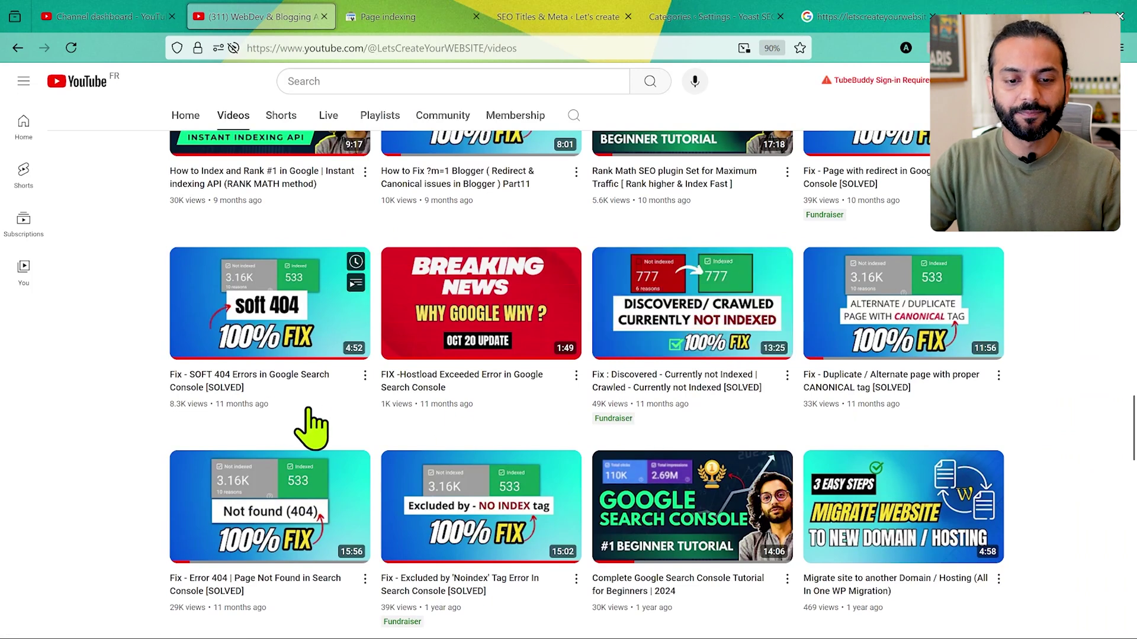
scroll(253, 410, up, 1)
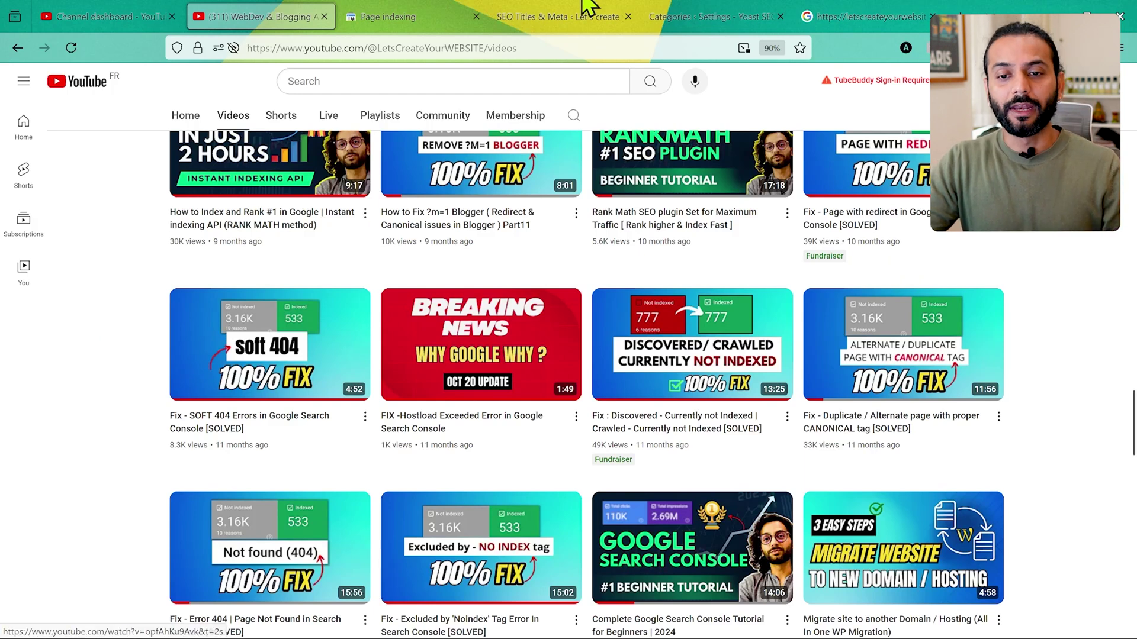
mouse_move(572, 13)
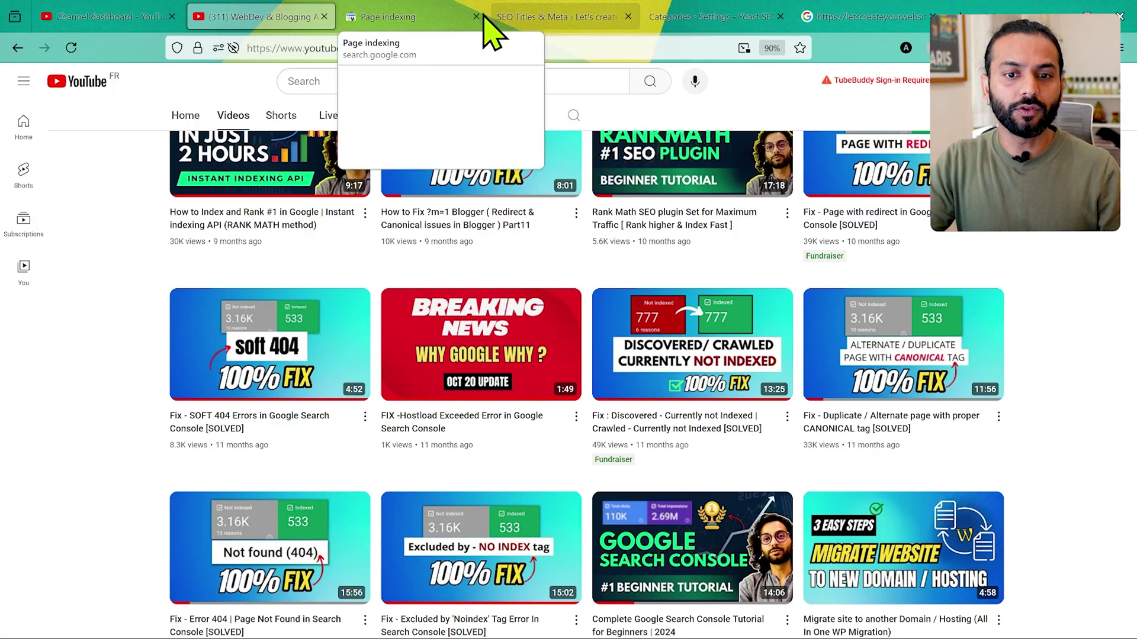
click(409, 14)
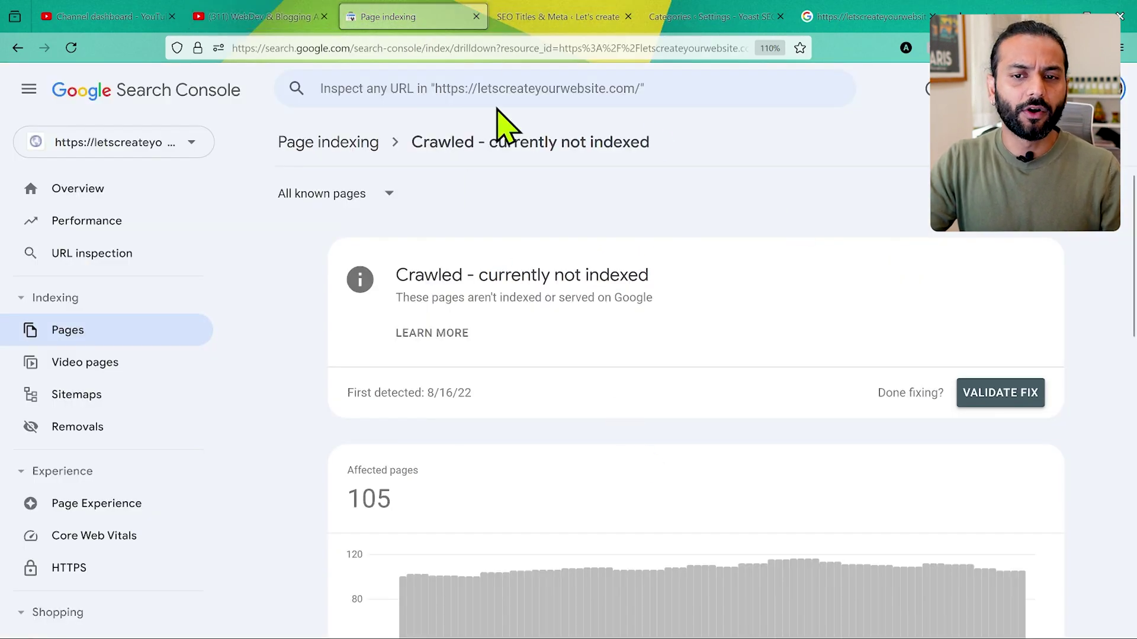
Bring up Rank Math's Titles & Meta Global Meta settings and scroll through them
click(587, 21)
scroll(329, 415, down, 3)
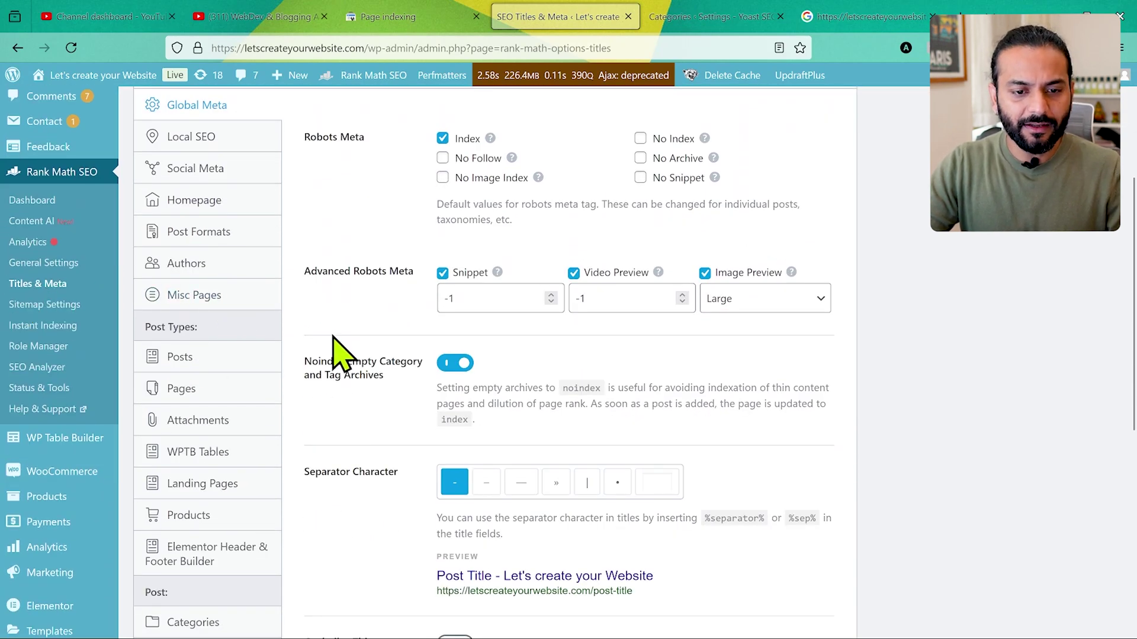
scroll(334, 340, down, 1)
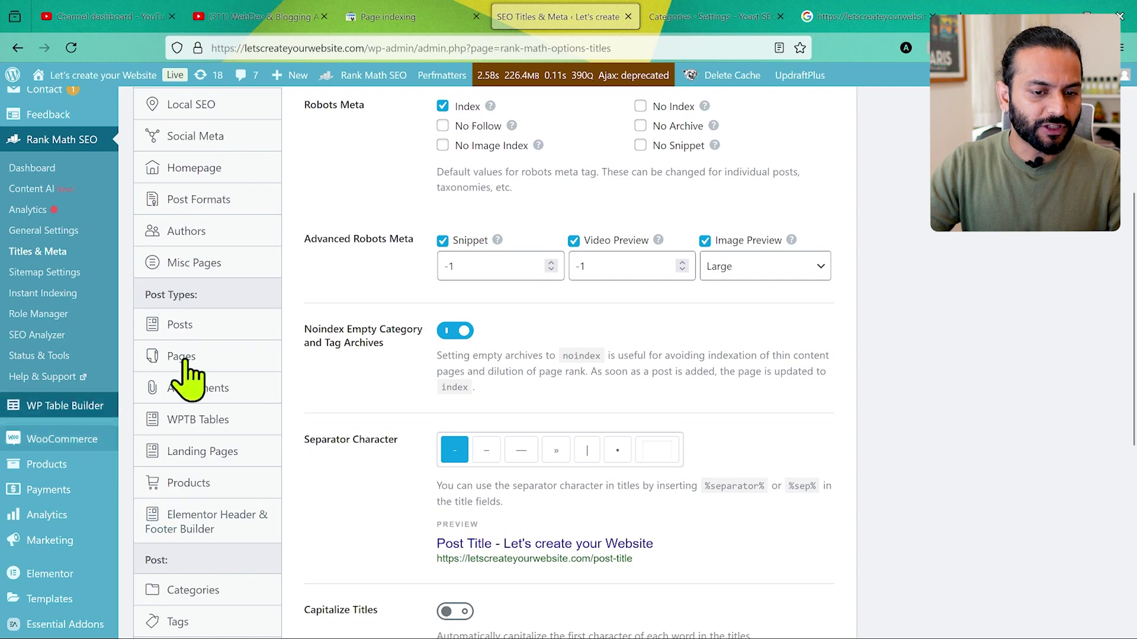
Check the robots meta settings for the Posts and Pages post types
click(255, 290)
scroll(370, 308, down, 7)
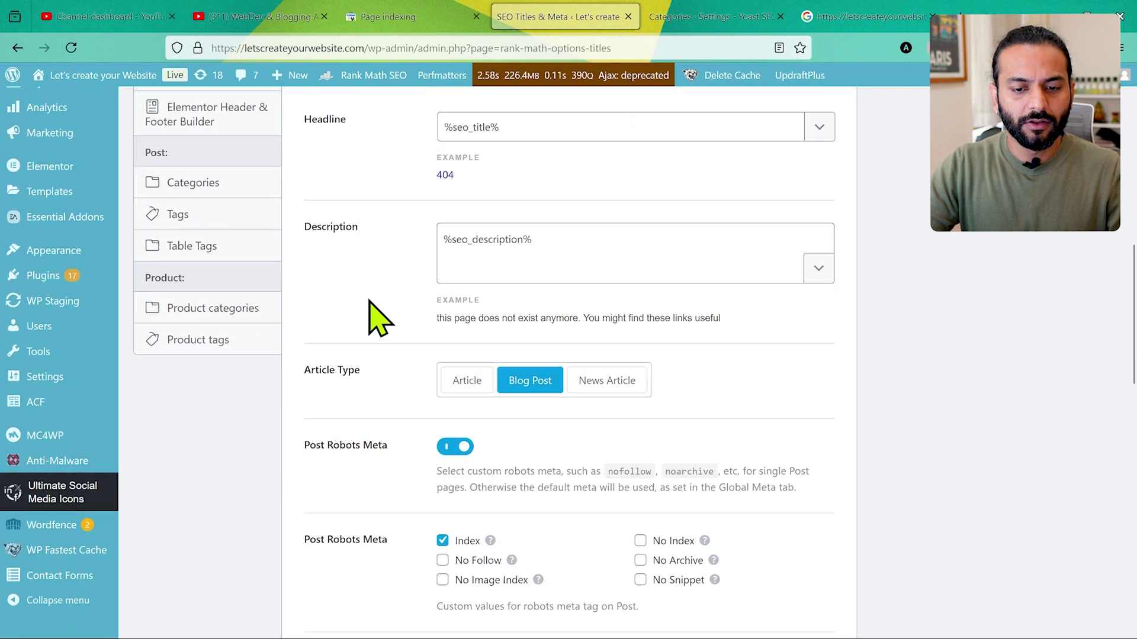
scroll(373, 305, down, 3)
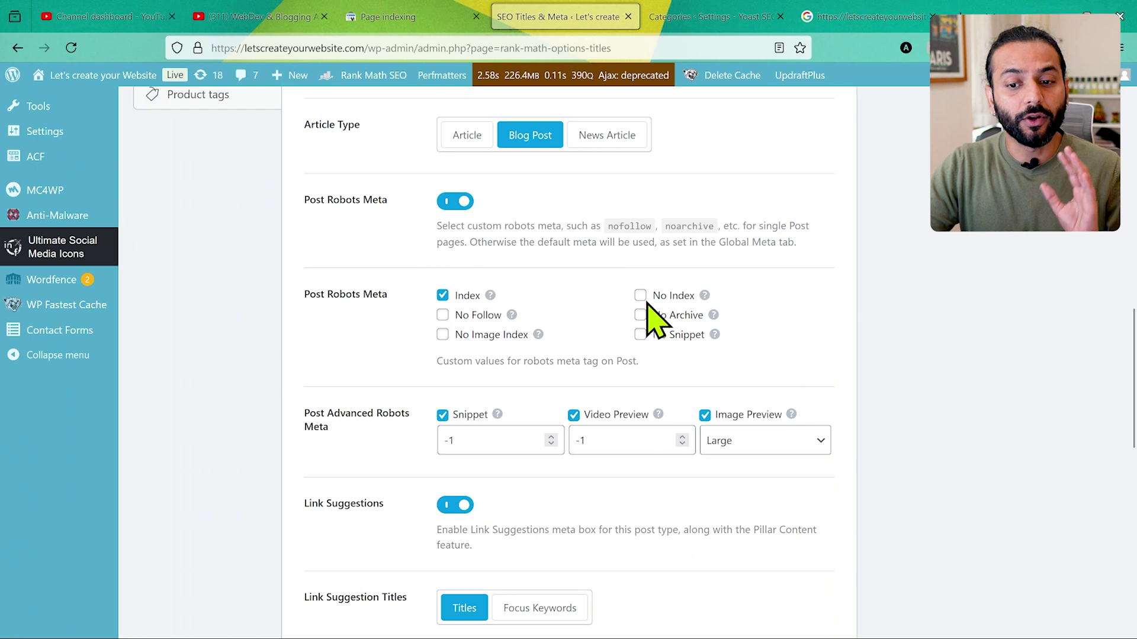
scroll(379, 355, up, 9)
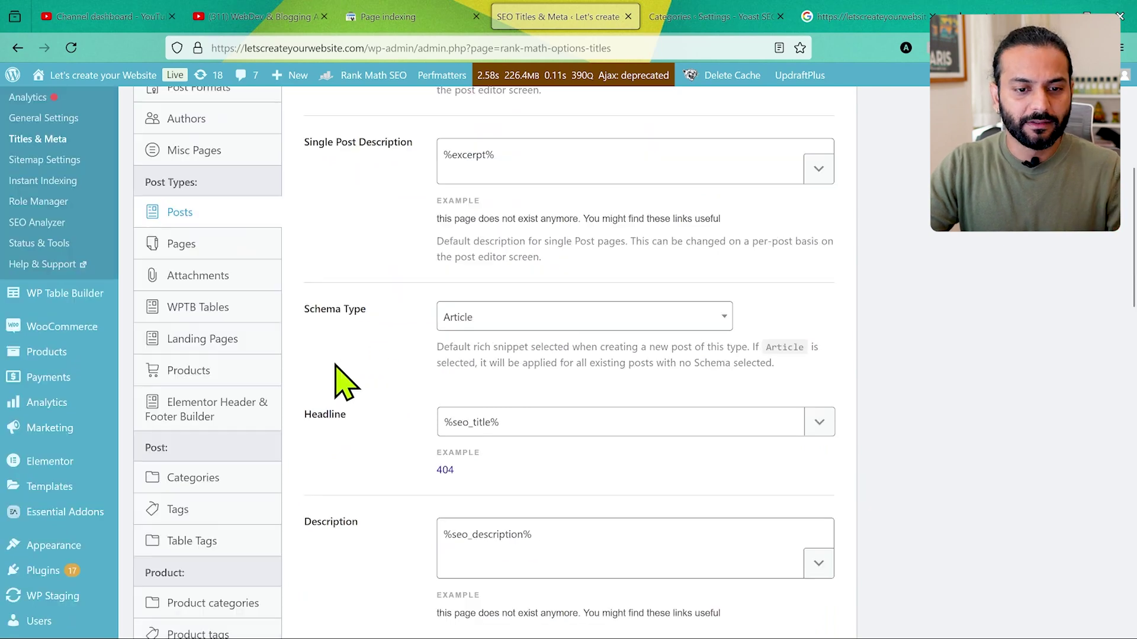
click(193, 249)
scroll(464, 408, down, 8)
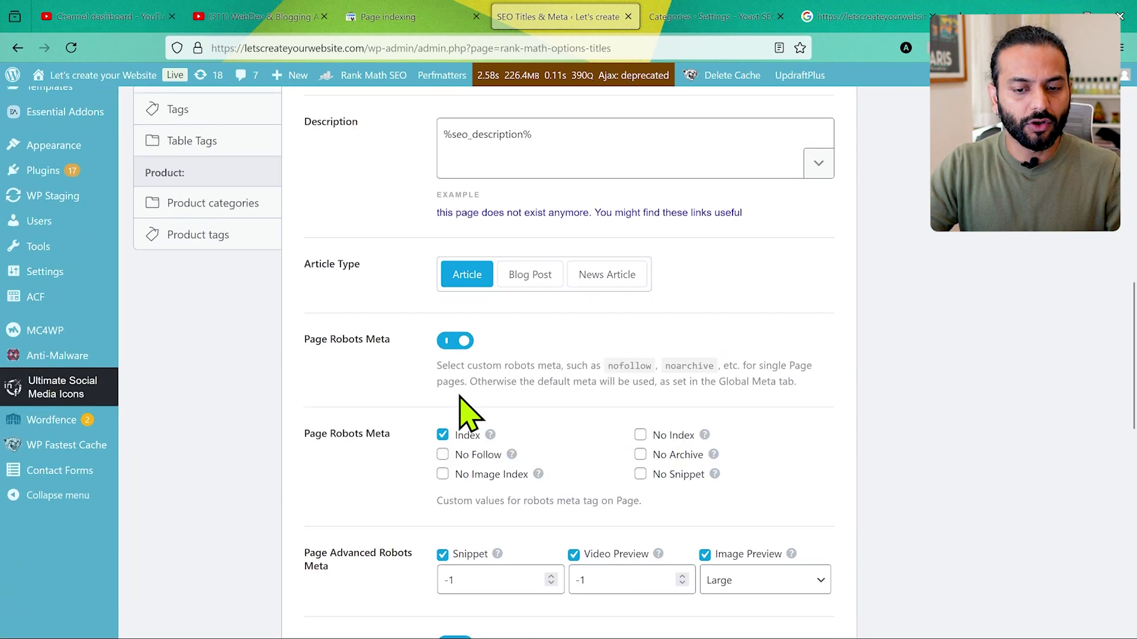
scroll(355, 330, up, 6)
Check WPTB Tables and Landing Pages, ending on Elementor Header & Footer Builder set to No Index
click(223, 246)
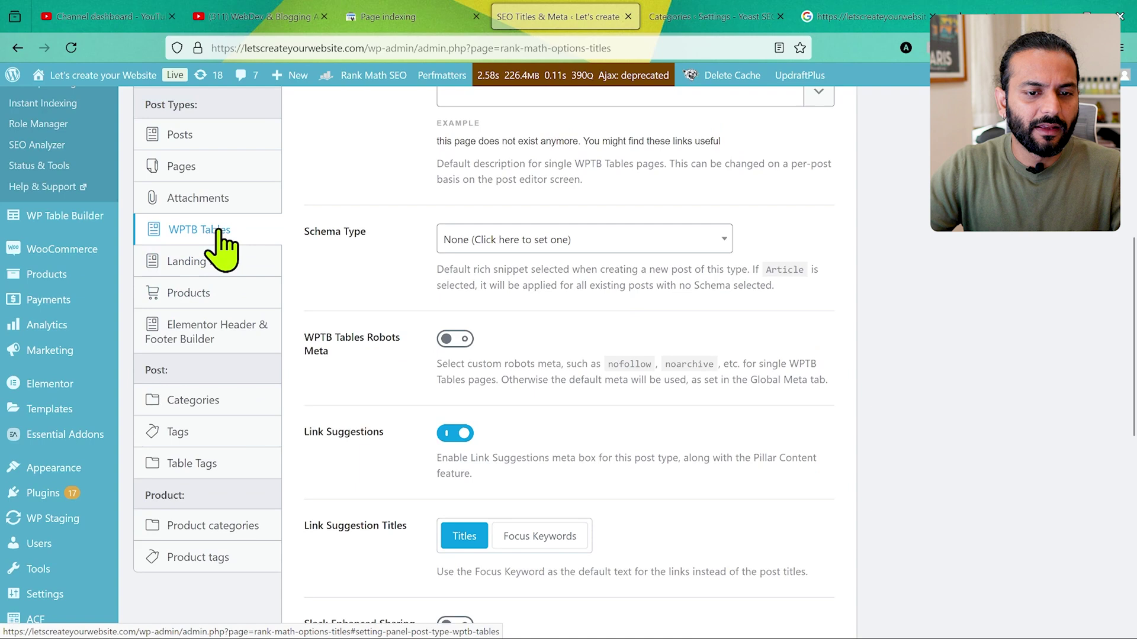
scroll(222, 247, up, 2)
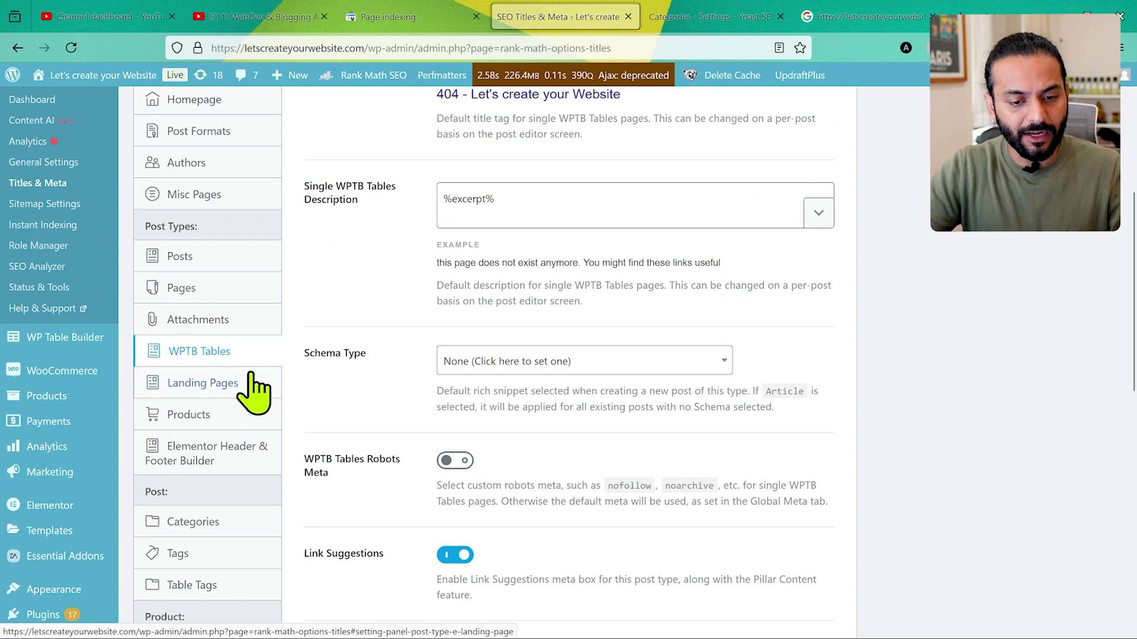
click(250, 379)
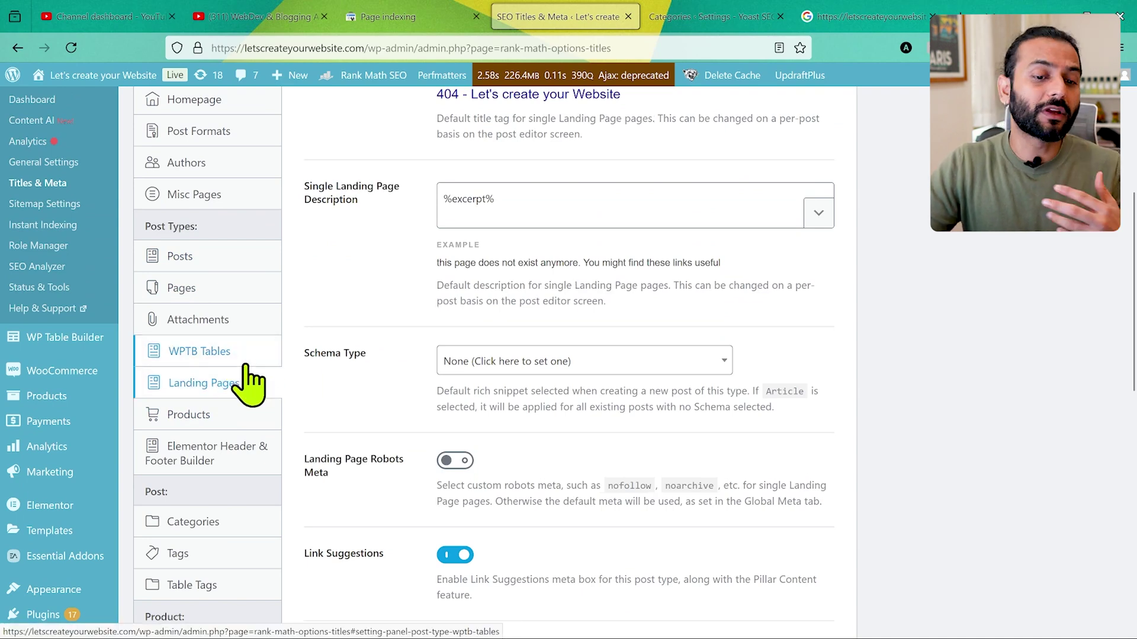
scroll(244, 367, down, 1)
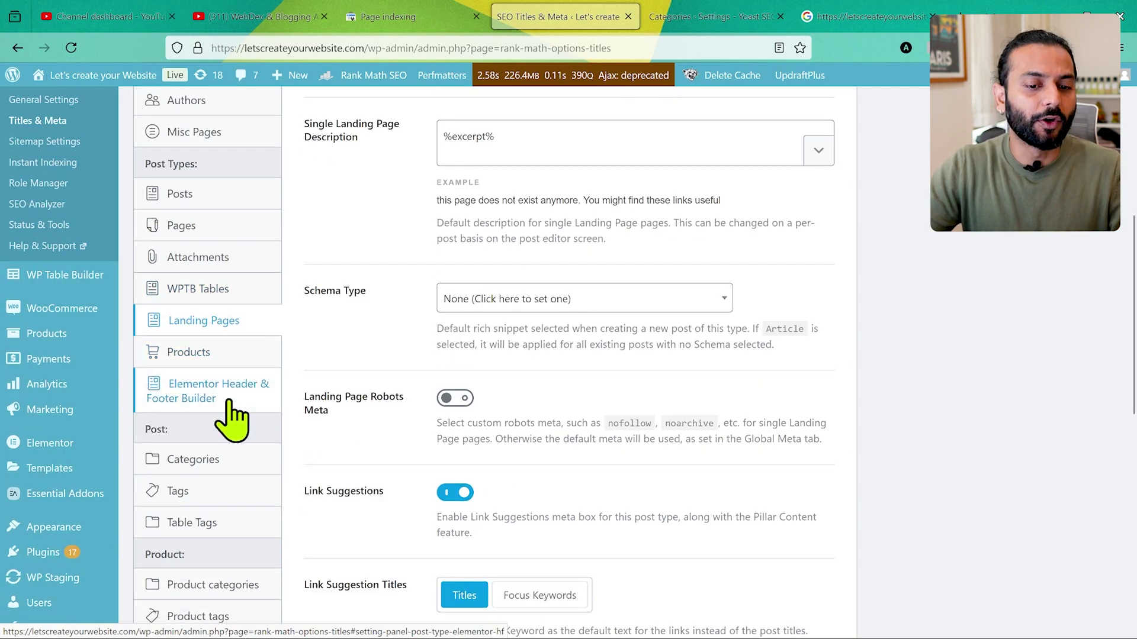
click(228, 402)
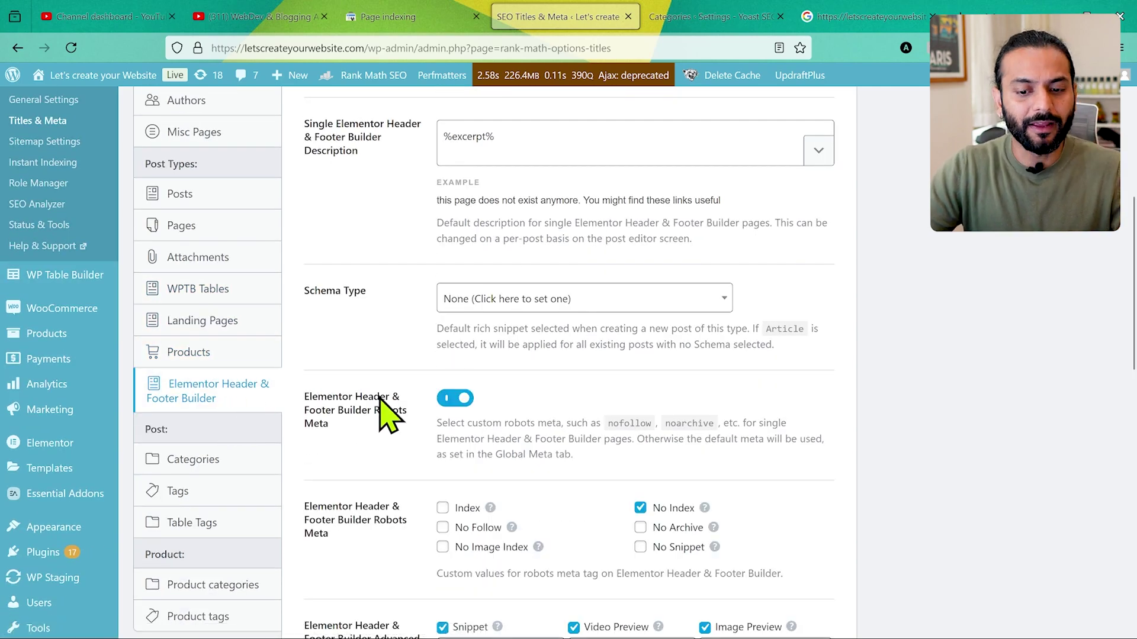
Review Robots Meta for the Elementor Header & Footer Builder and Tags archives in Rank Math
scroll(355, 408, down, 2)
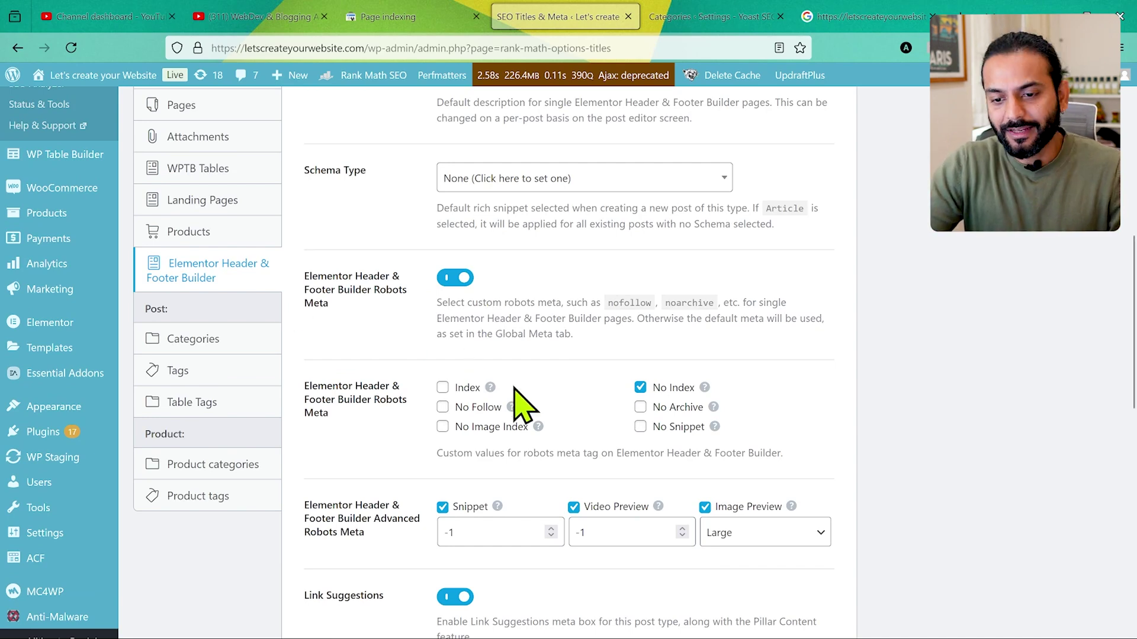
scroll(340, 352, down, 1)
scroll(223, 438, up, 1)
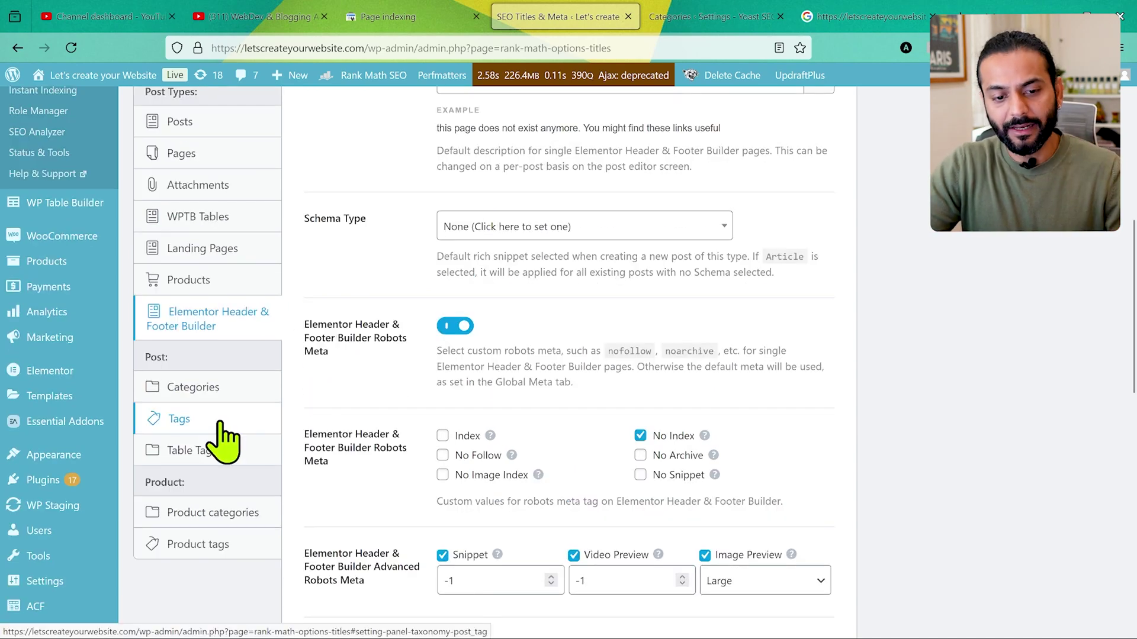
click(223, 438)
scroll(533, 471, down, 2)
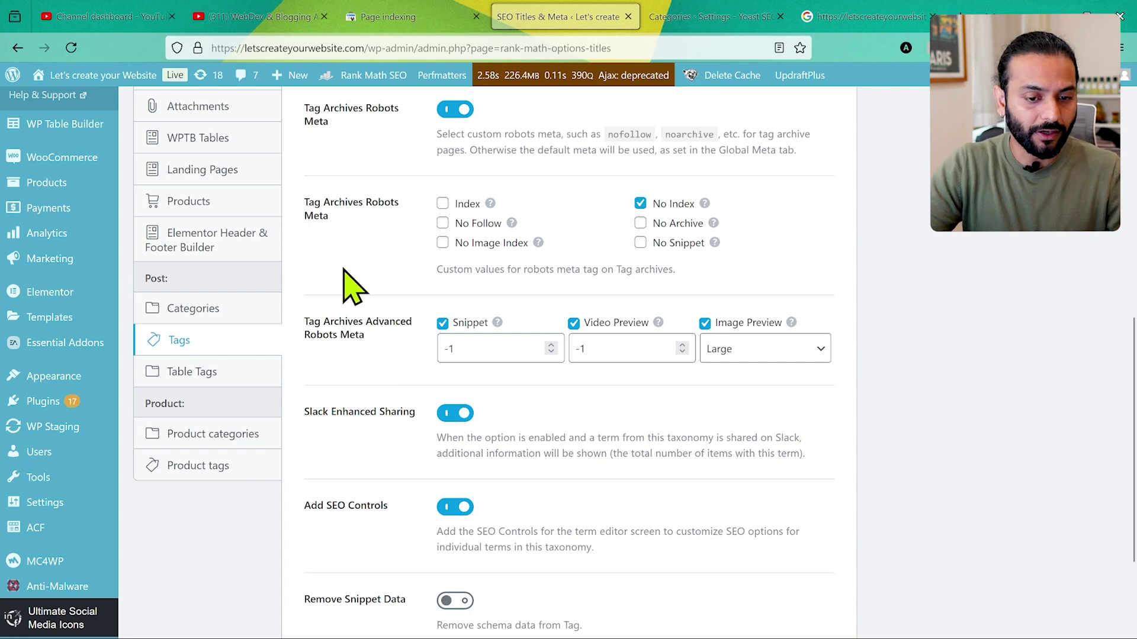
Check the Robots Meta options for Product tags, Product categories and Categories
click(219, 466)
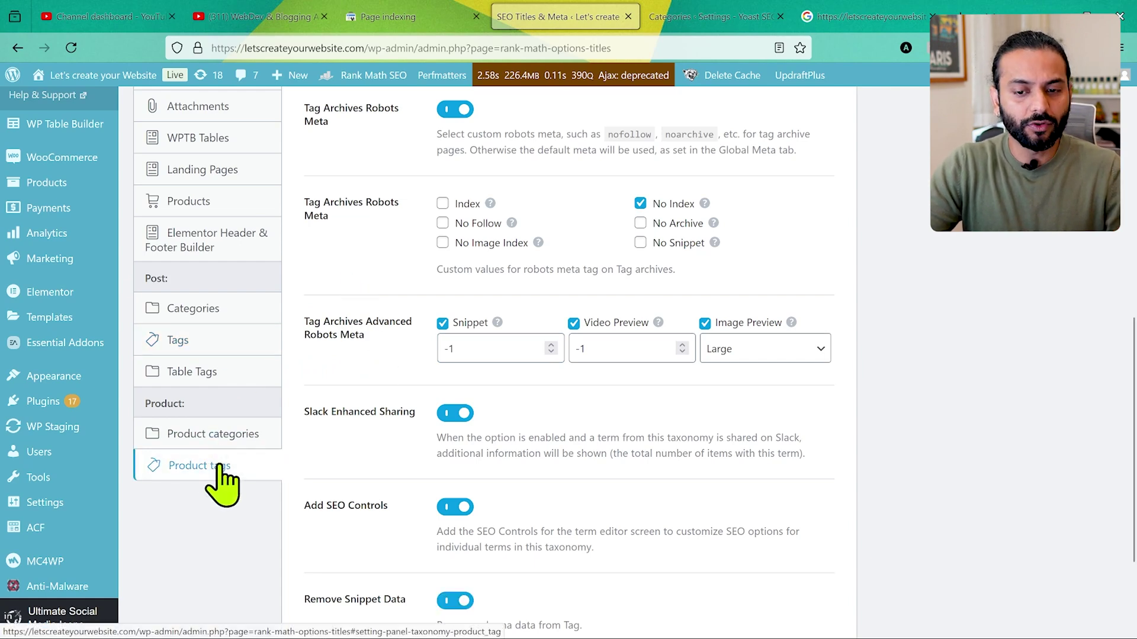
click(232, 437)
scroll(586, 401, up, 5)
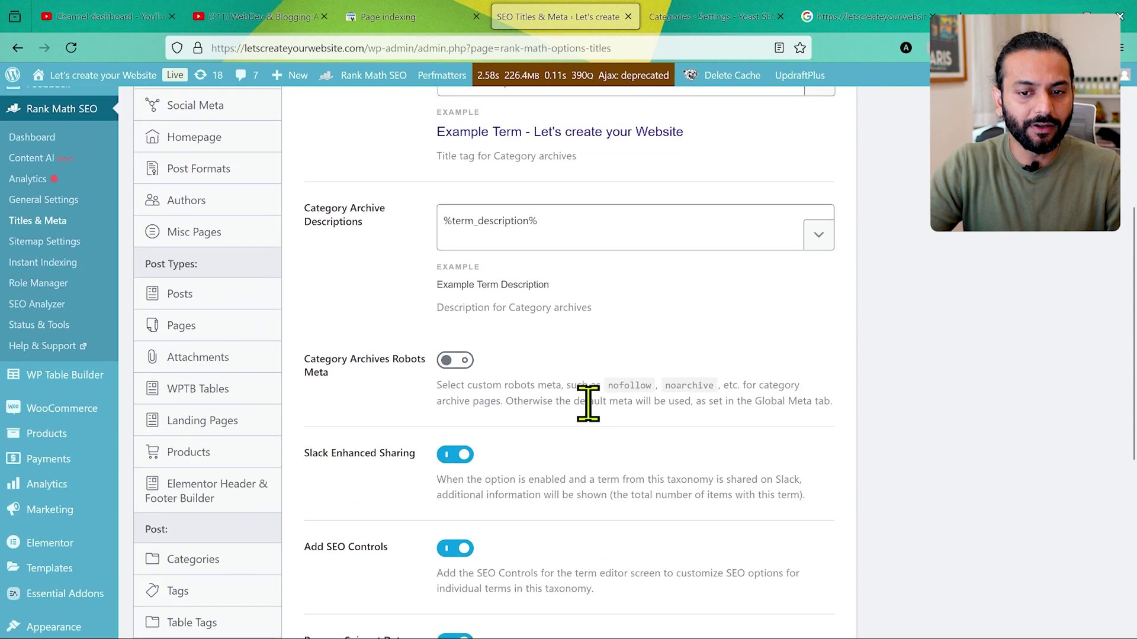
scroll(588, 403, down, 3)
click(231, 406)
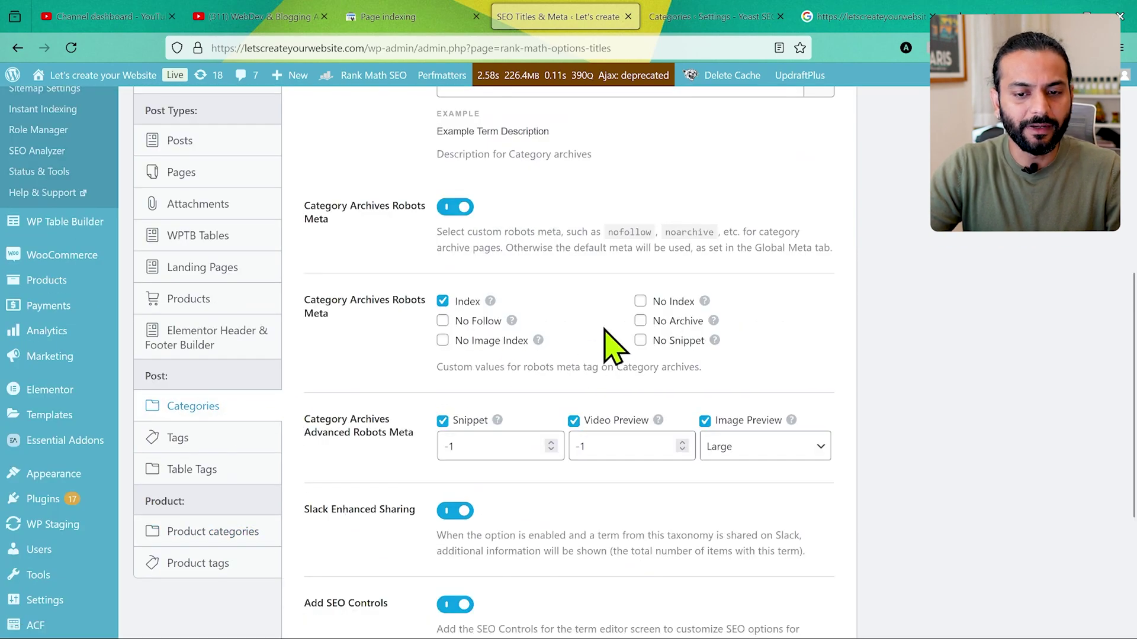
scroll(261, 308, up, 3)
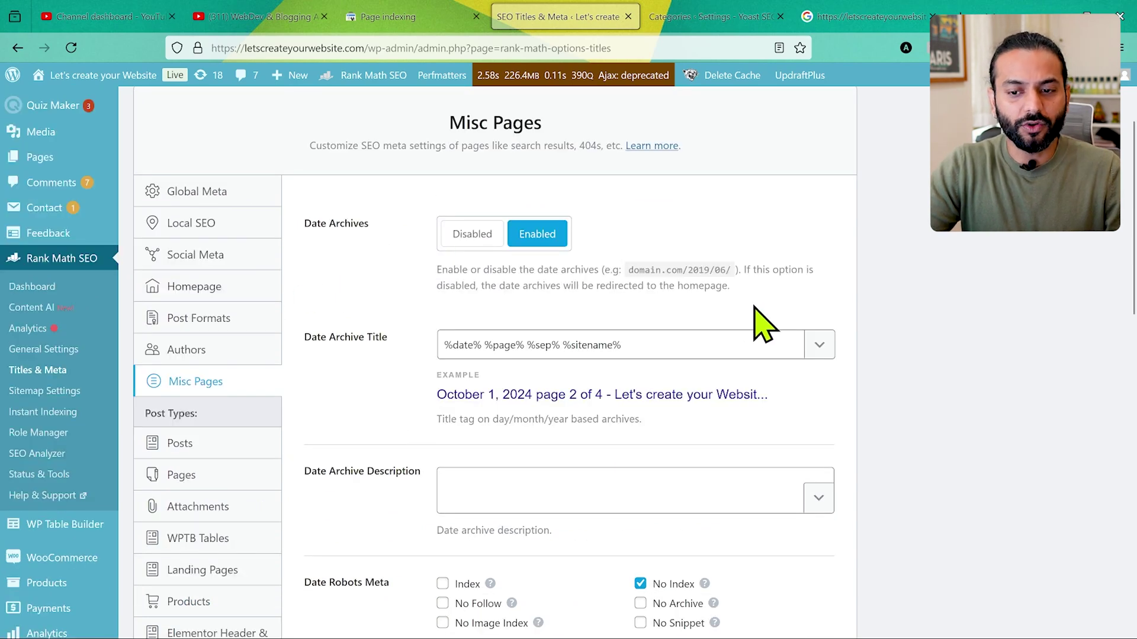
Switch Date Archives to Disabled and back to Enabled in Misc Pages
drag(687, 271, 735, 276)
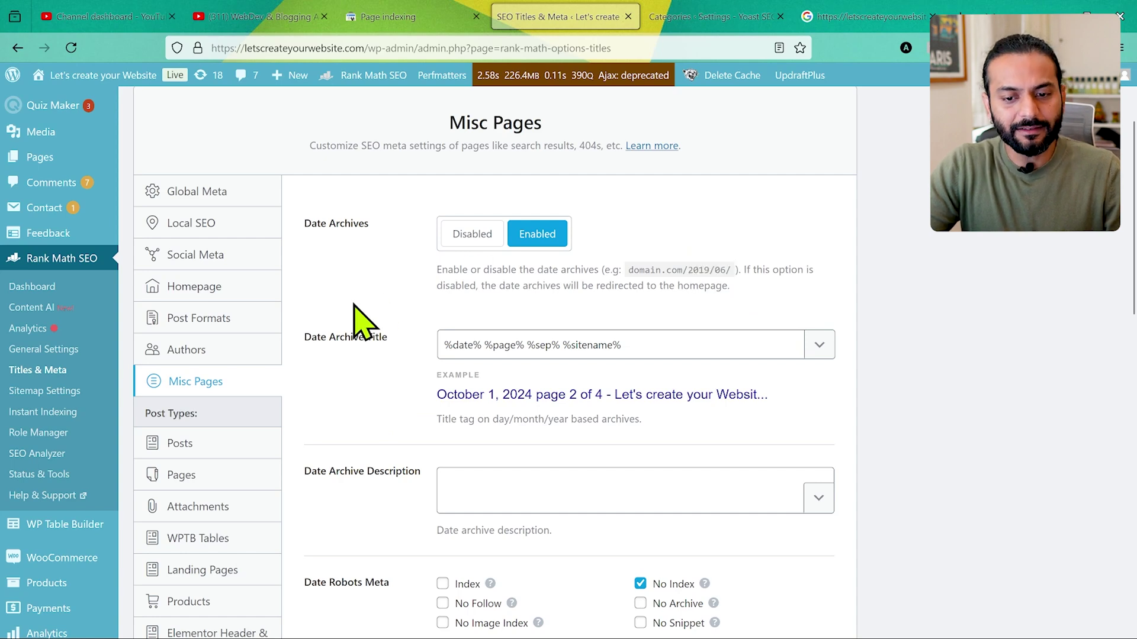
scroll(355, 323, down, 1)
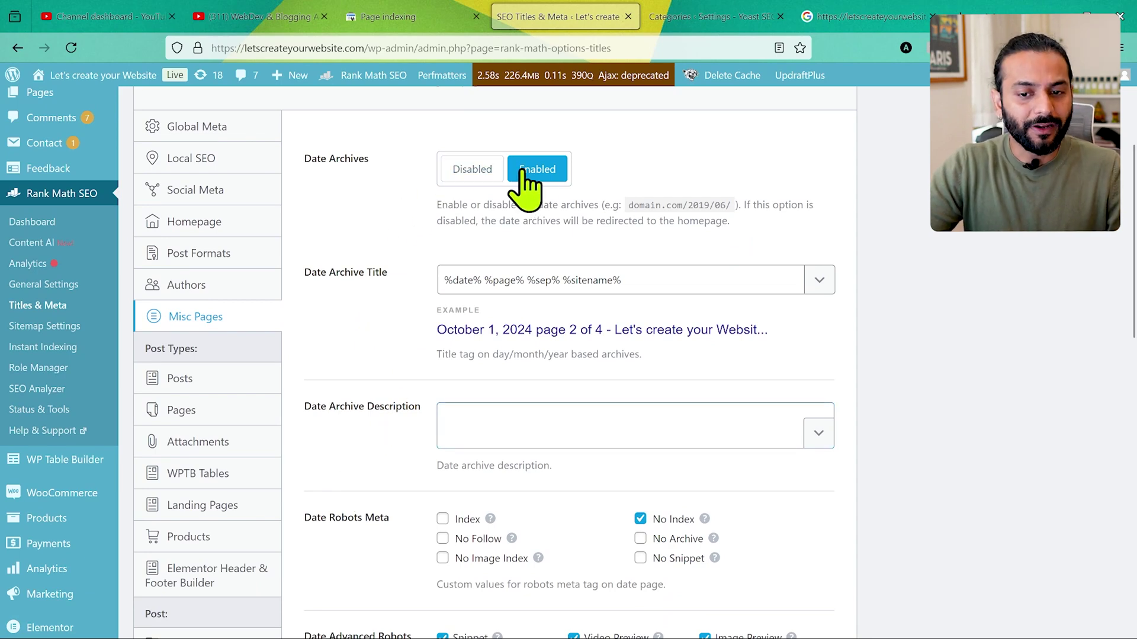
click(472, 169)
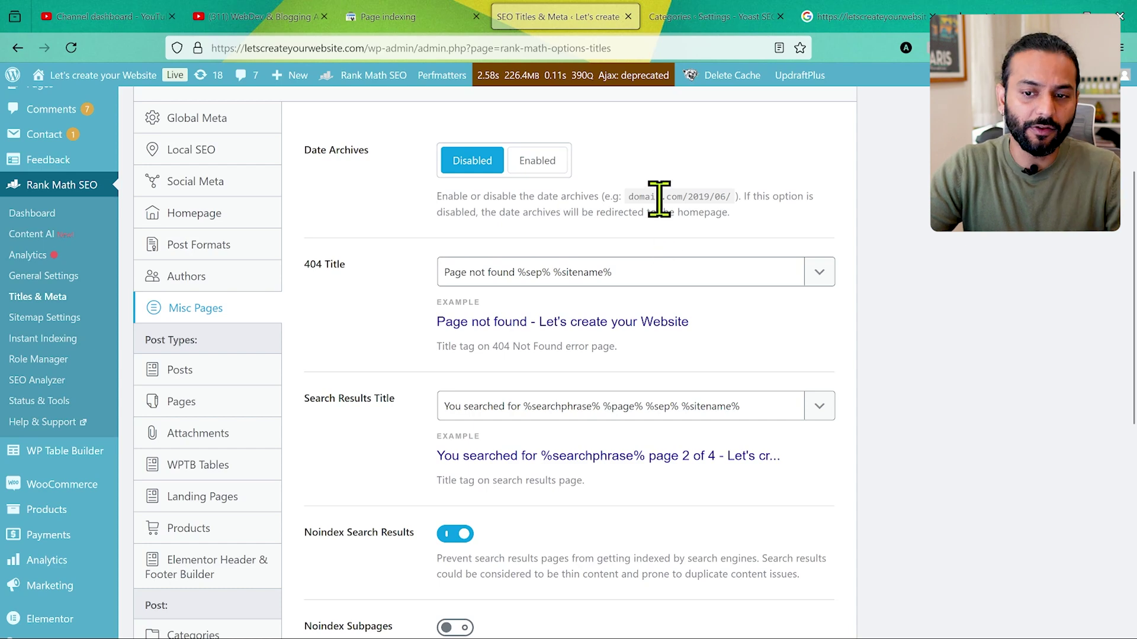
scroll(550, 190, up, 2)
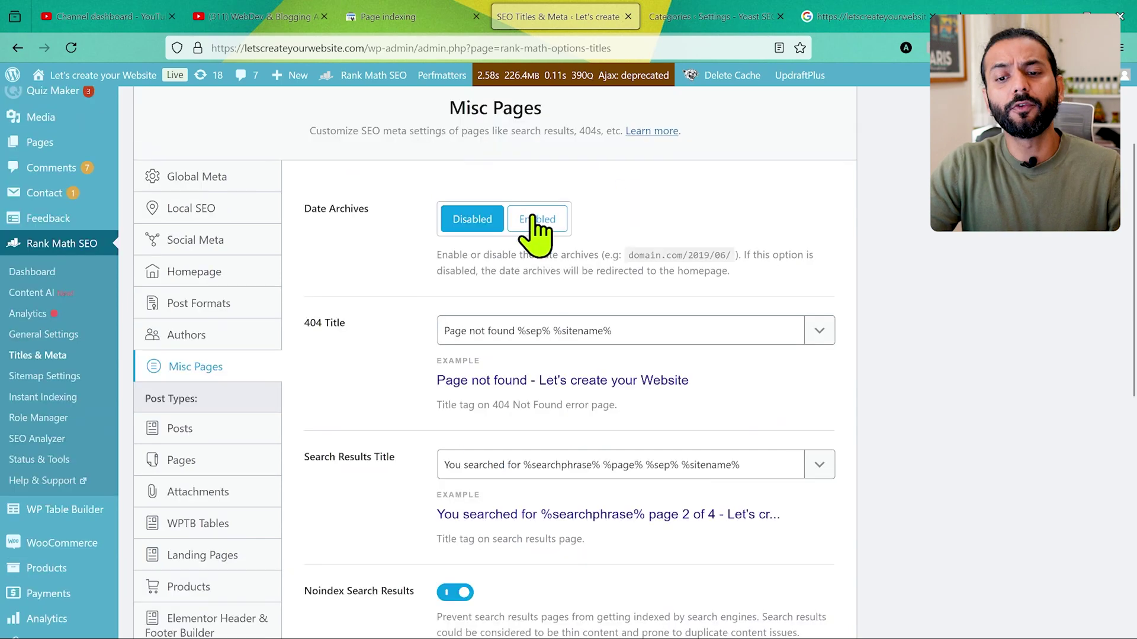
click(534, 220)
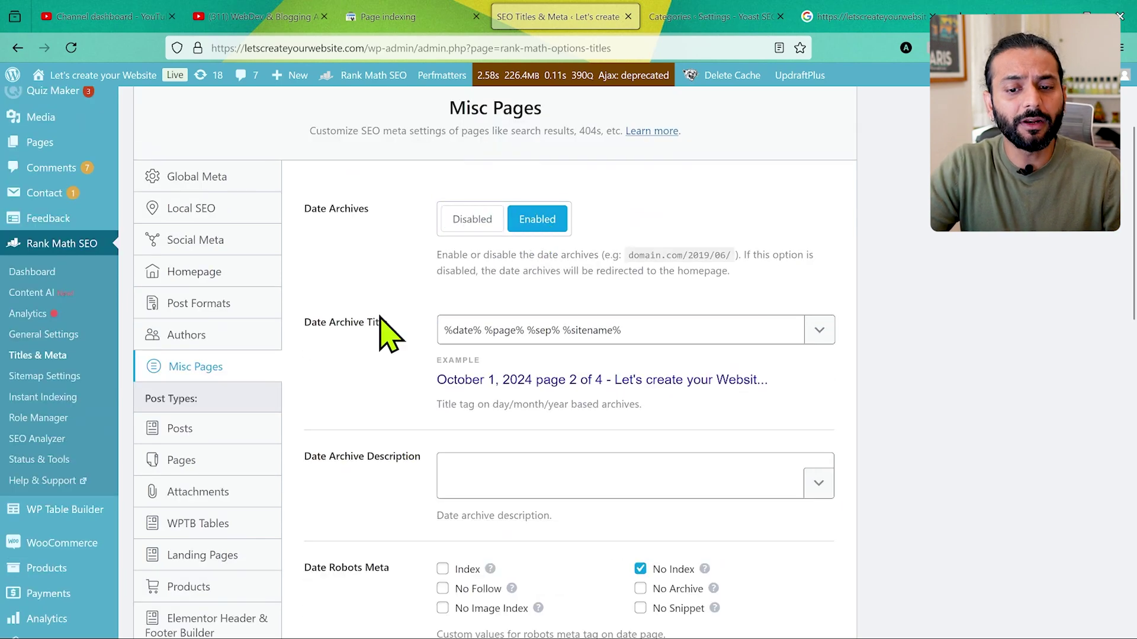
Confirm Date Robots Meta is No Index and highlight the example date archive address
scroll(373, 338, down, 3)
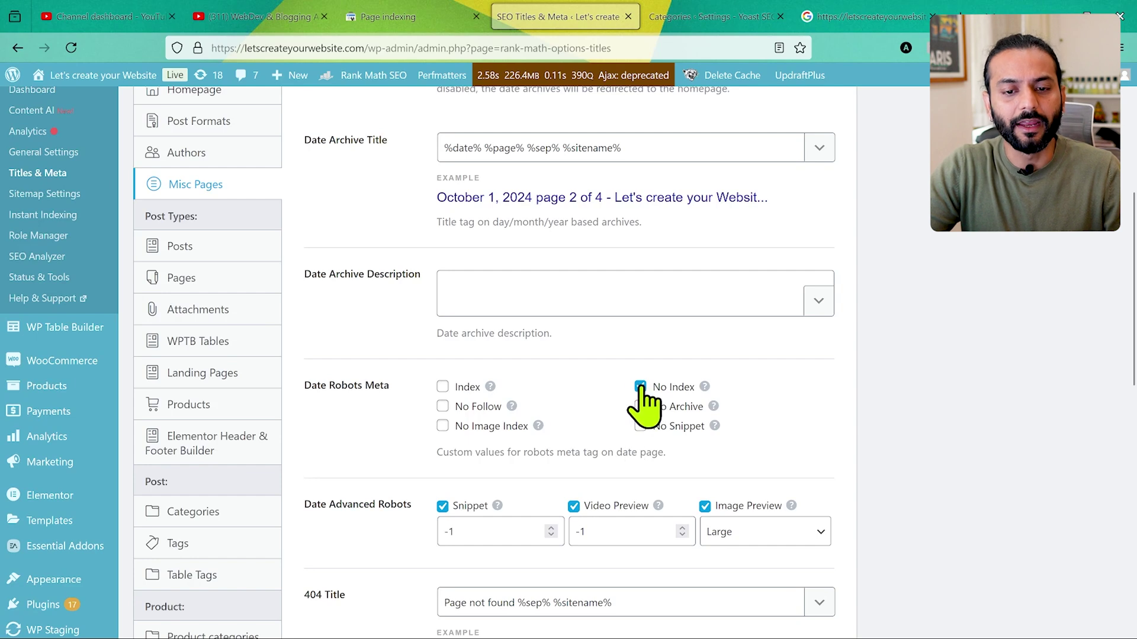
scroll(425, 376, up, 4)
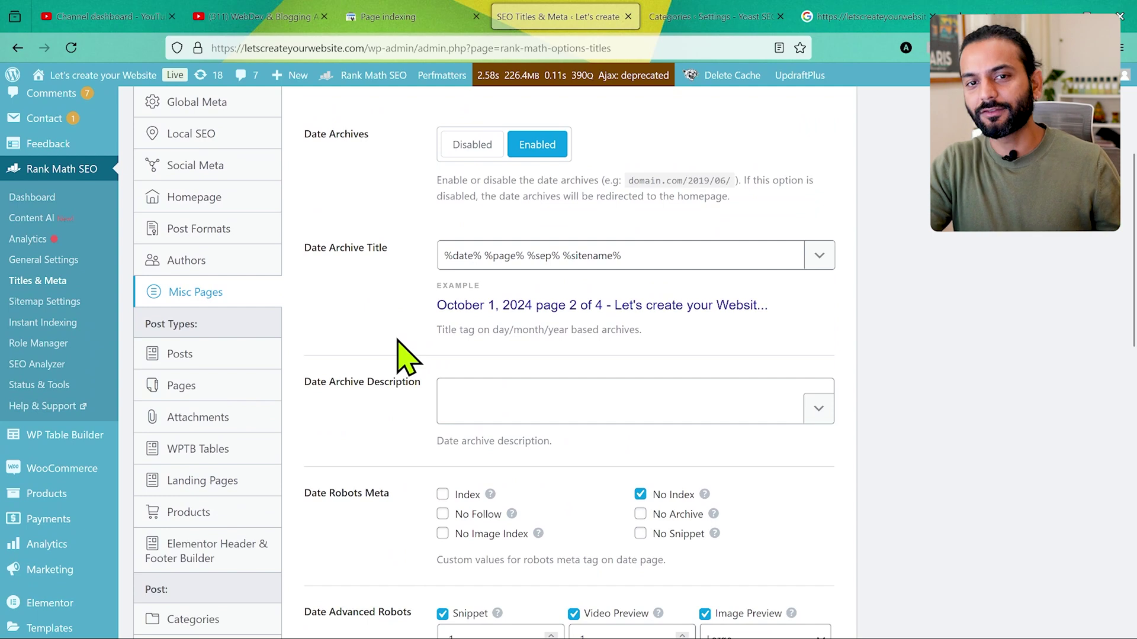
drag(687, 181, 726, 181)
shift+click(739, 180)
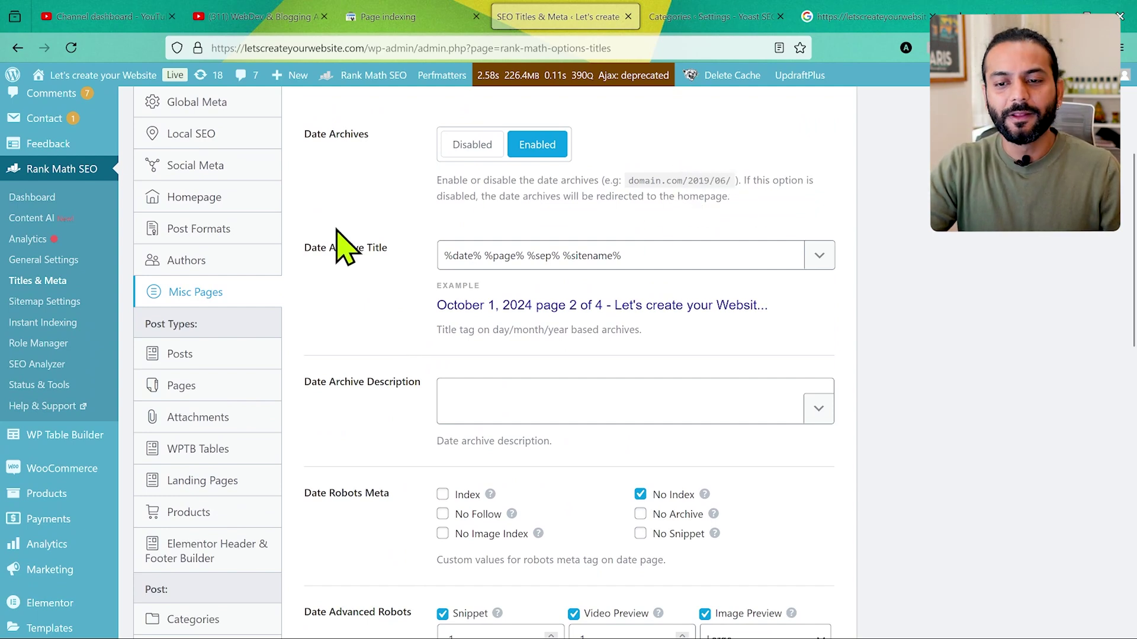
scroll(451, 507, down, 9)
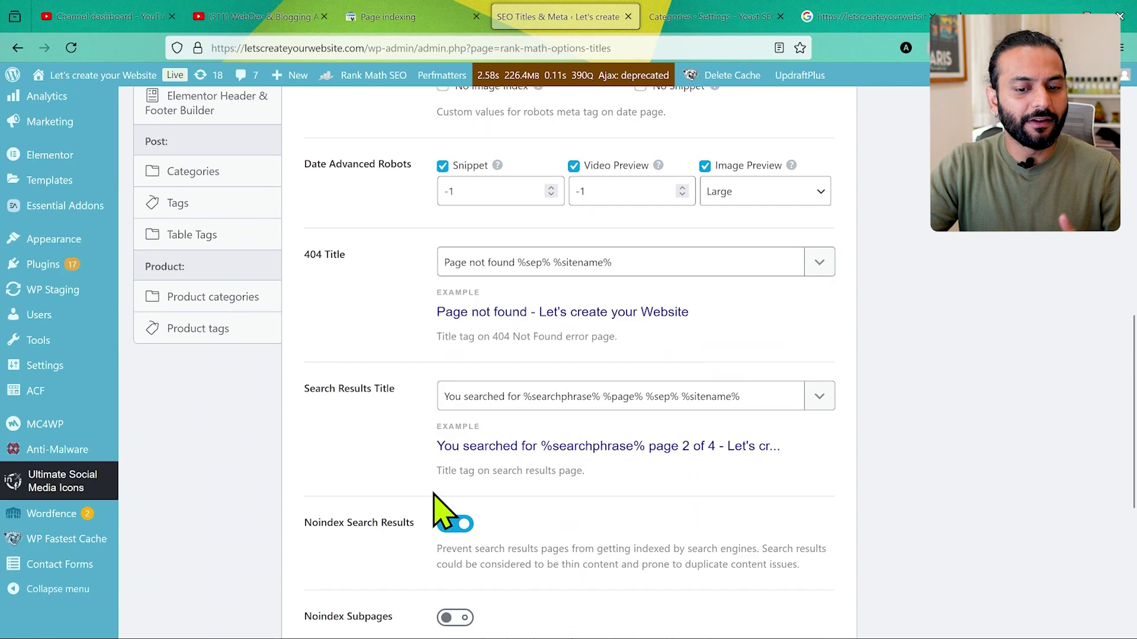
scroll(438, 510, down, 1)
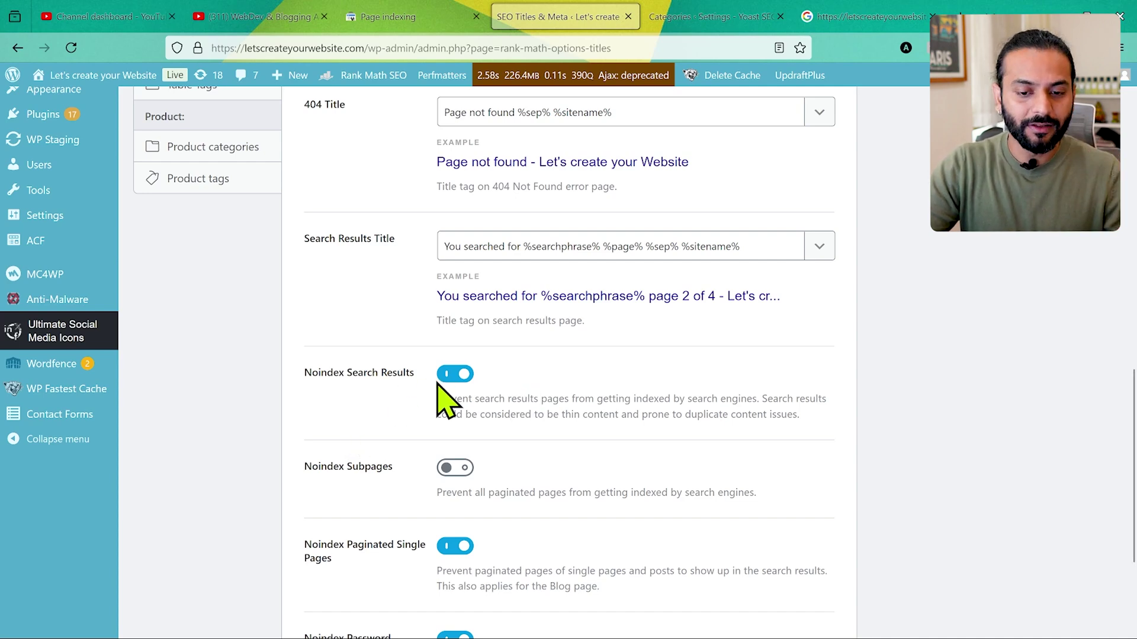
scroll(324, 391, down, 3)
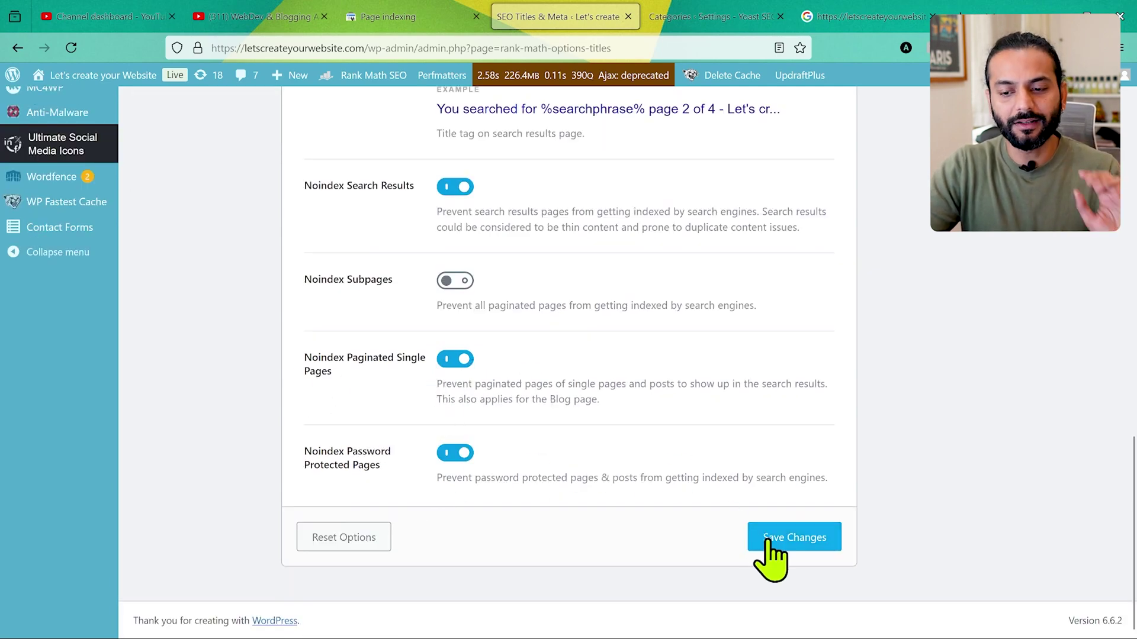
scroll(681, 237, up, 4)
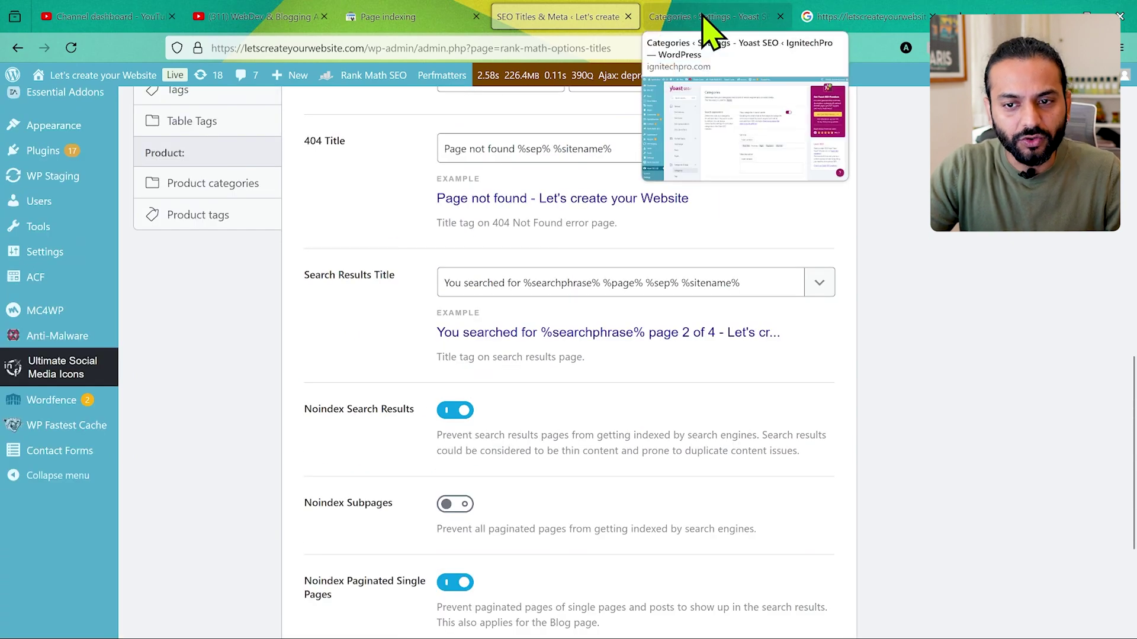
Open Yoast's Advanced > Date archives settings on the other site
click(705, 21)
scroll(346, 426, down, 8)
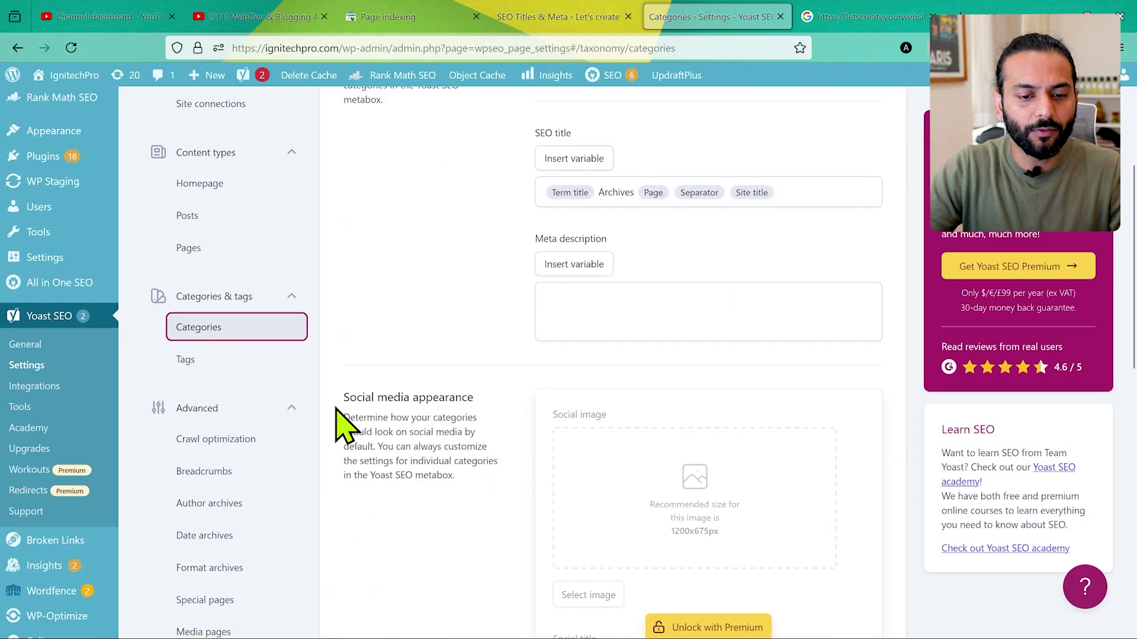
click(196, 323)
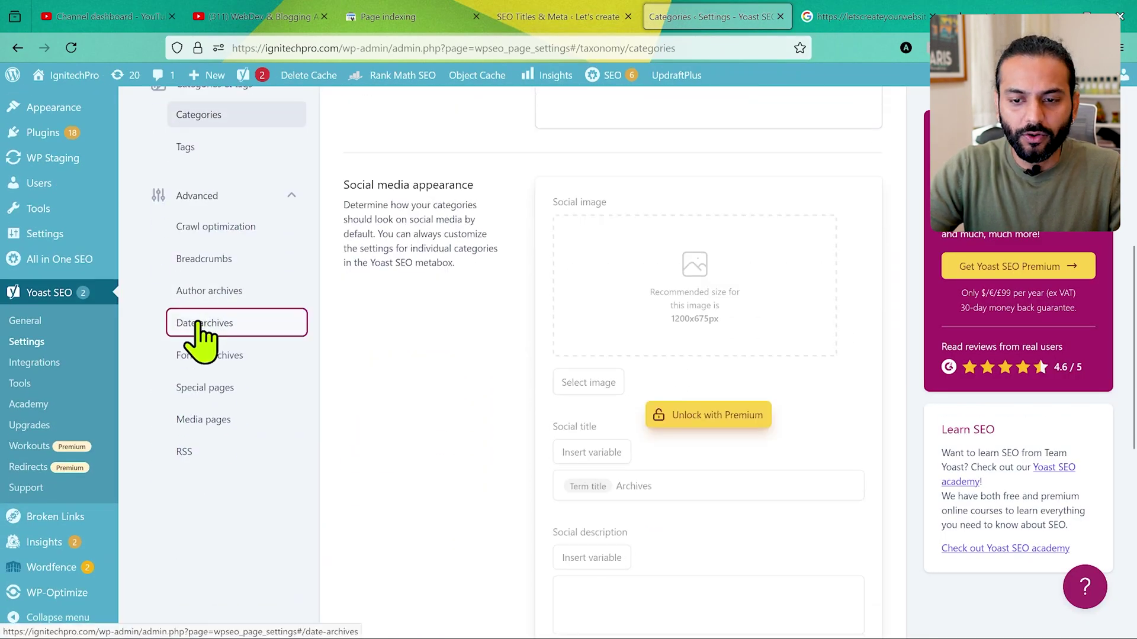
scroll(524, 346, down, 1)
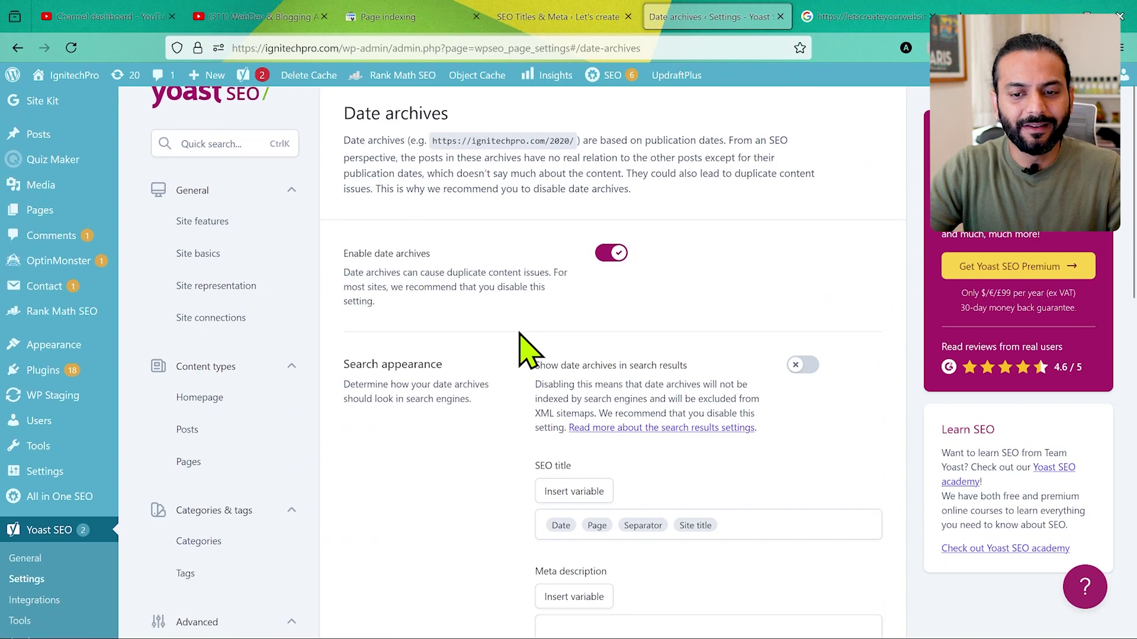
Compare against Rank Math's date settings, then return to Yoast's Date archives page
key(ctrl+shift+Tab)
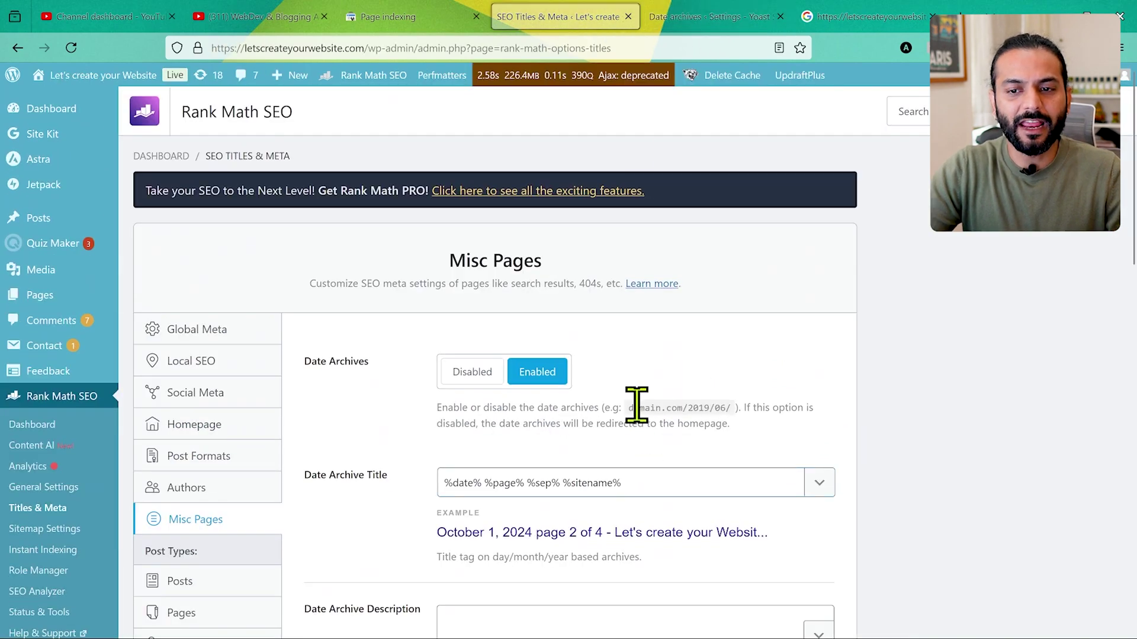
click(707, 19)
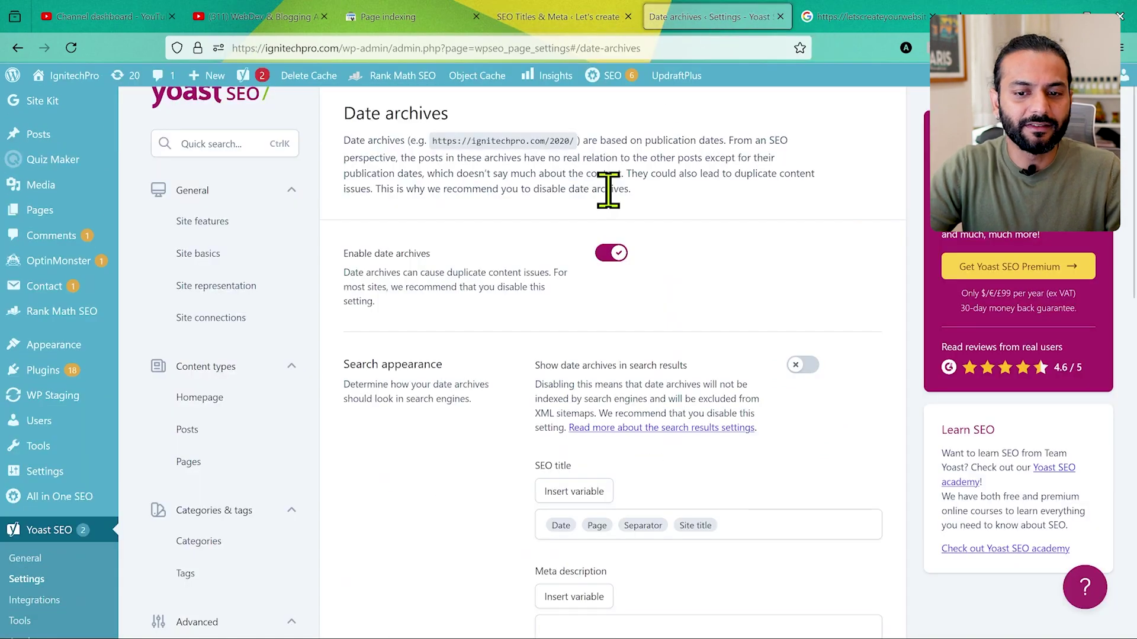
scroll(529, 299, down, 2)
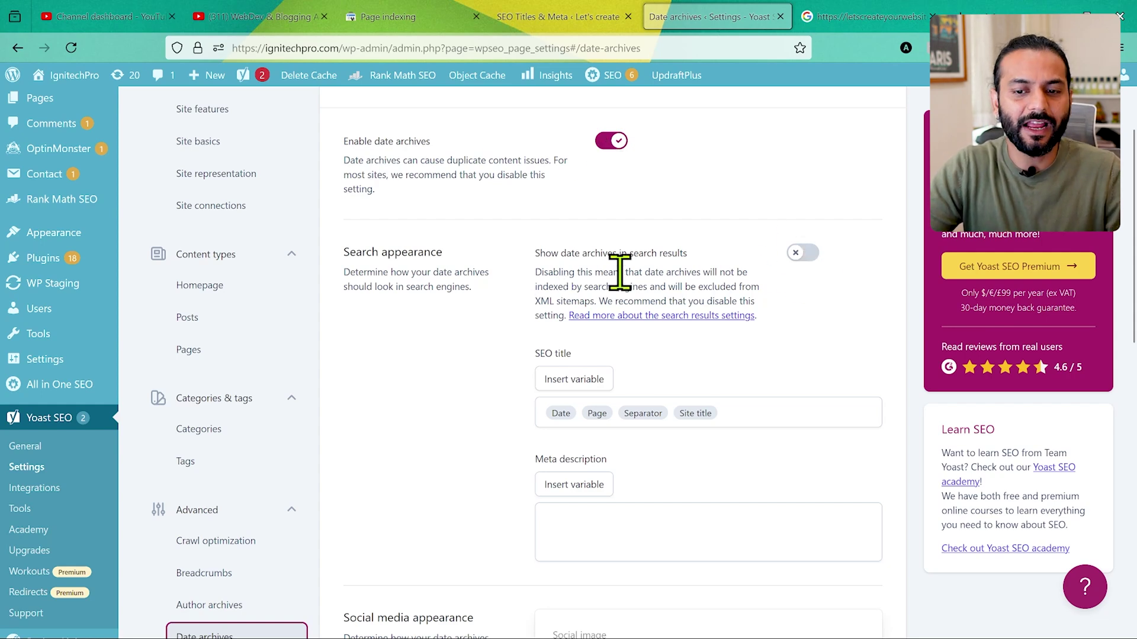
scroll(388, 344, down, 6)
scroll(331, 415, up, 3)
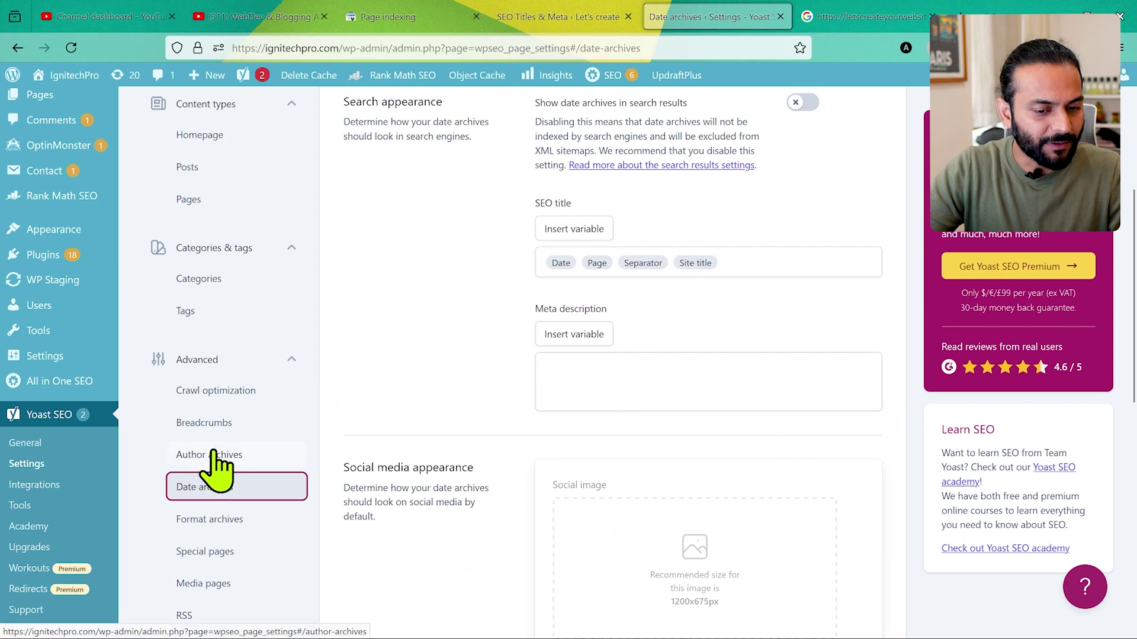
Turn on Enable author archives and turn off Show author archives in search results
click(217, 455)
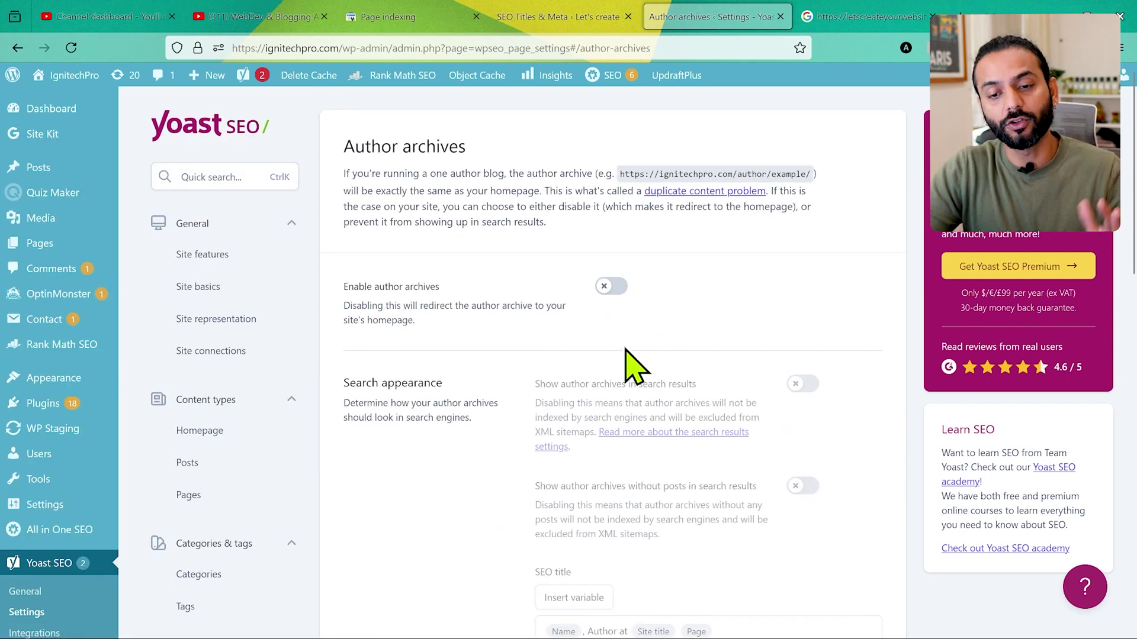
click(620, 285)
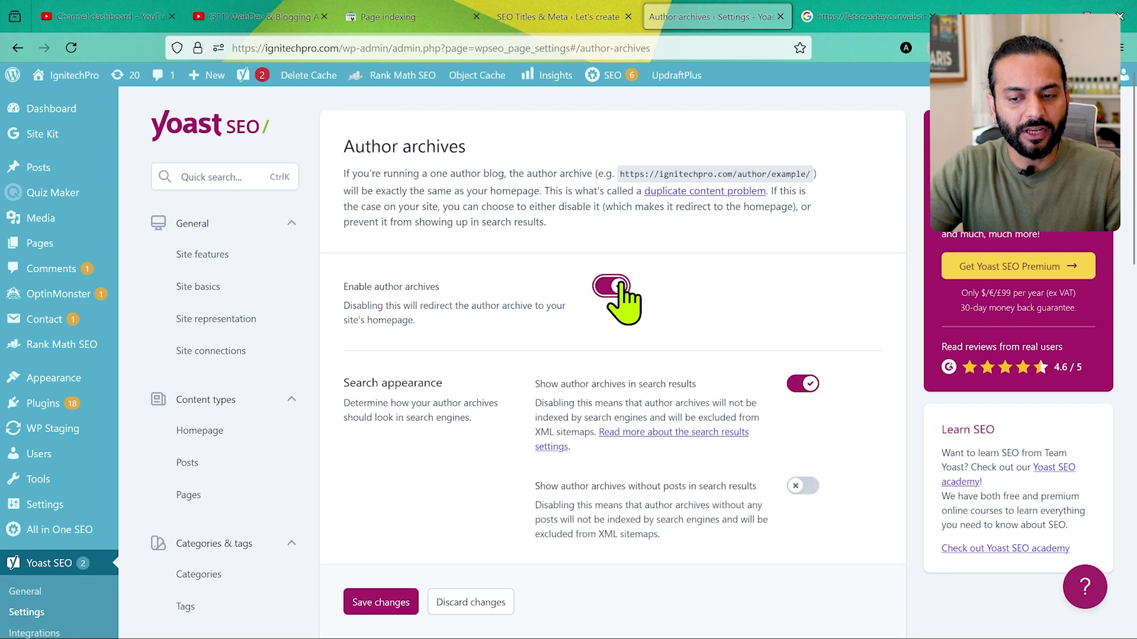
click(796, 384)
scroll(467, 435, down, 1)
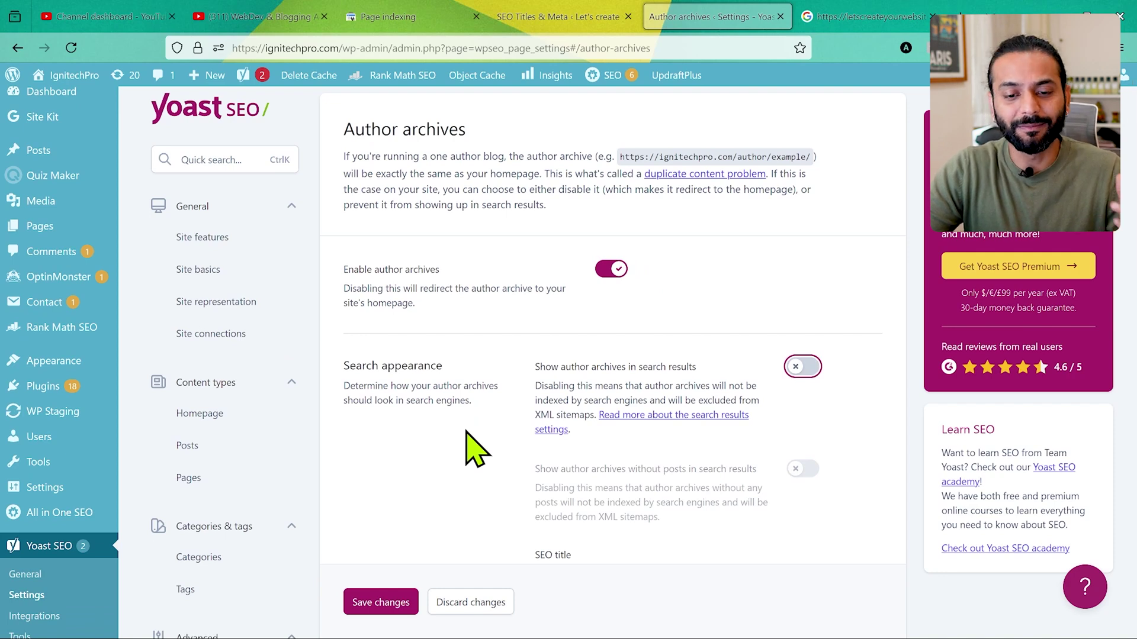
scroll(468, 436, down, 1)
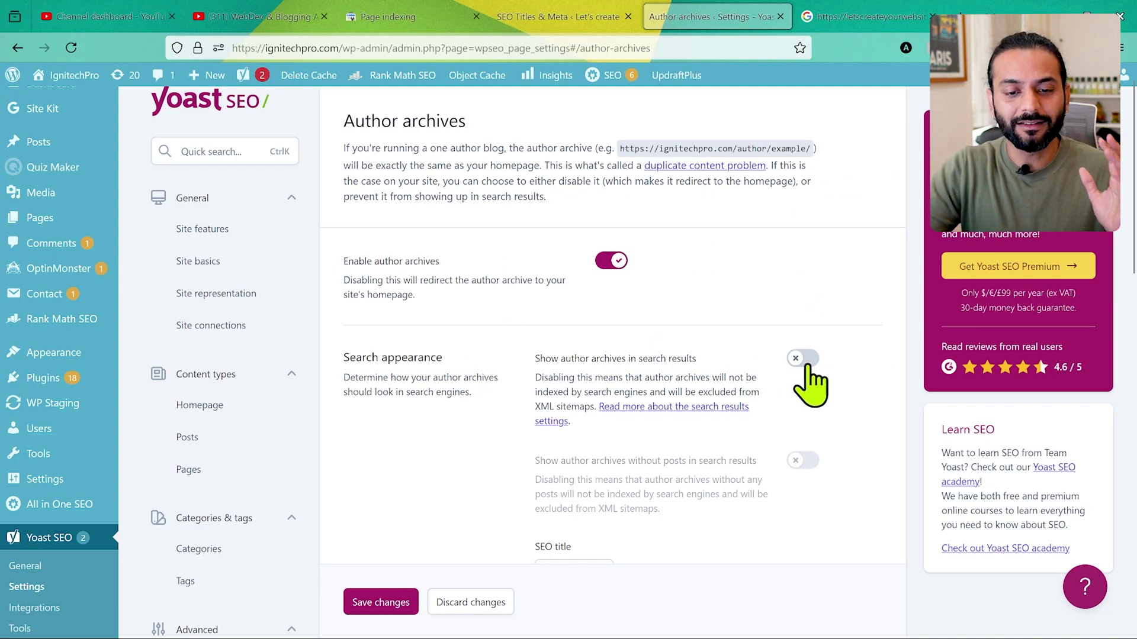
scroll(249, 385, down, 7)
click(240, 361)
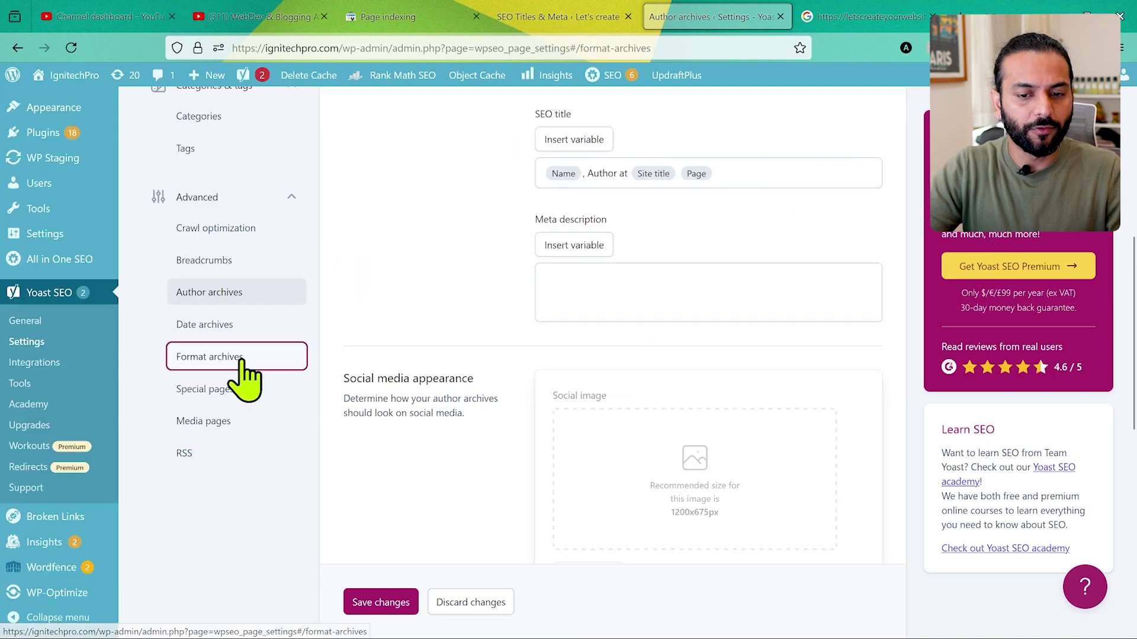
Review Format archives, then scroll Crawl optimization down to Disable unwanted content formats
scroll(512, 427, down, 1)
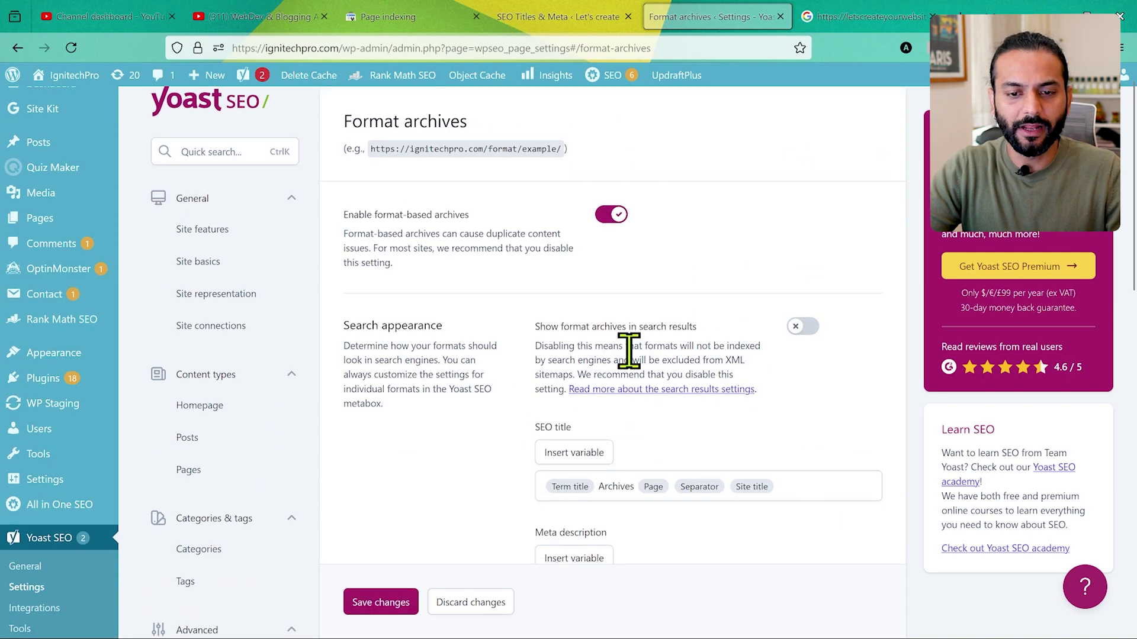
scroll(248, 450, down, 5)
scroll(272, 470, up, 1)
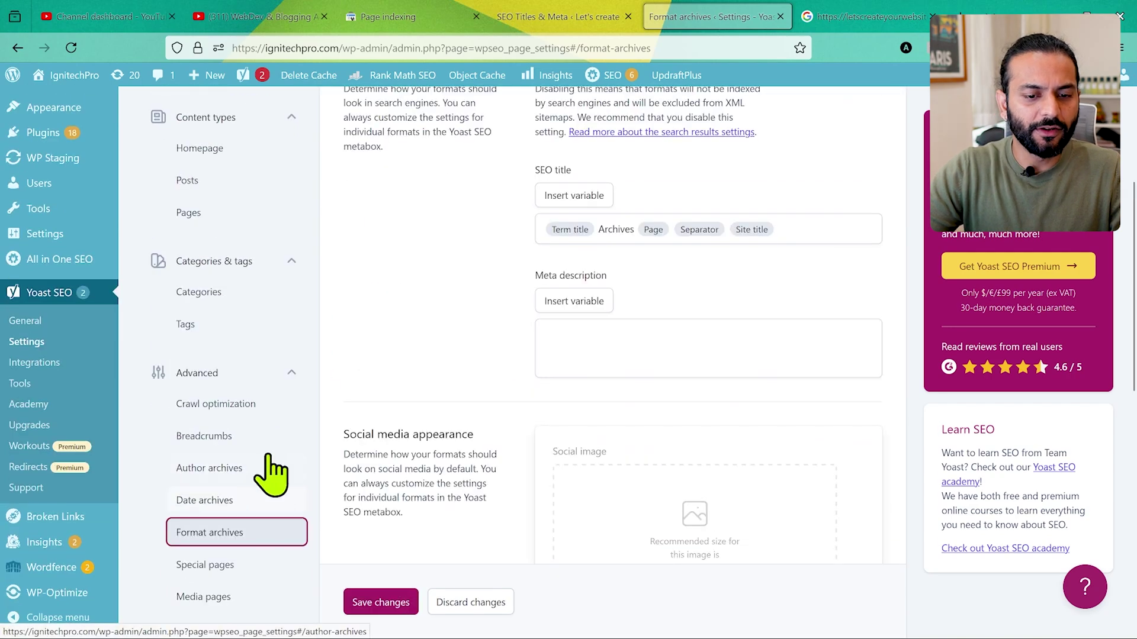
click(239, 404)
scroll(540, 391, down, 2)
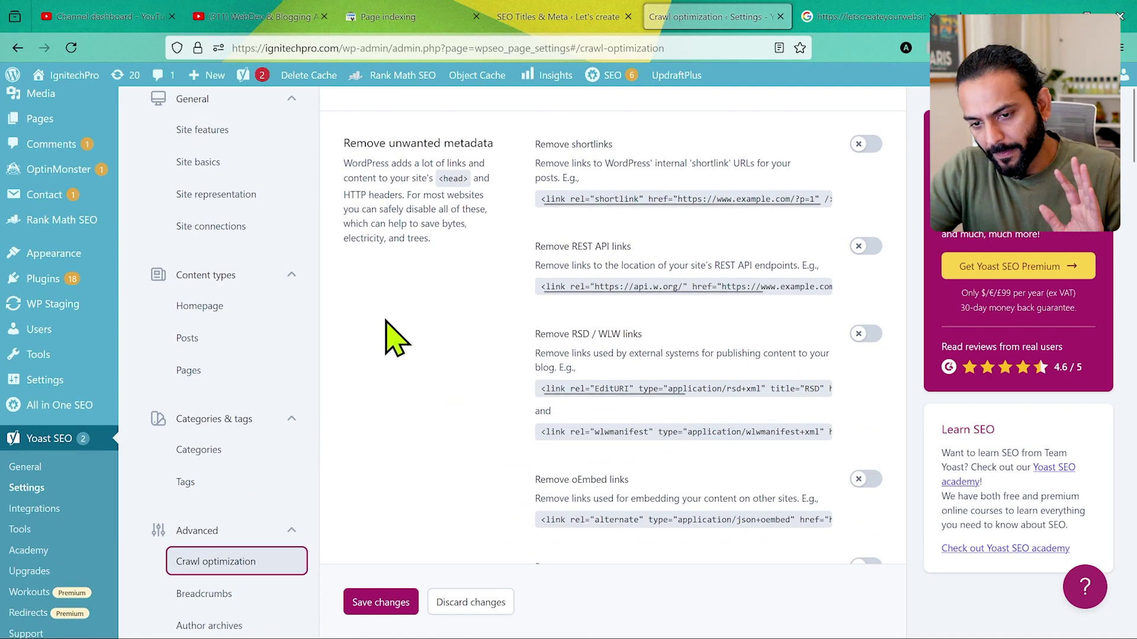
scroll(391, 338, down, 4)
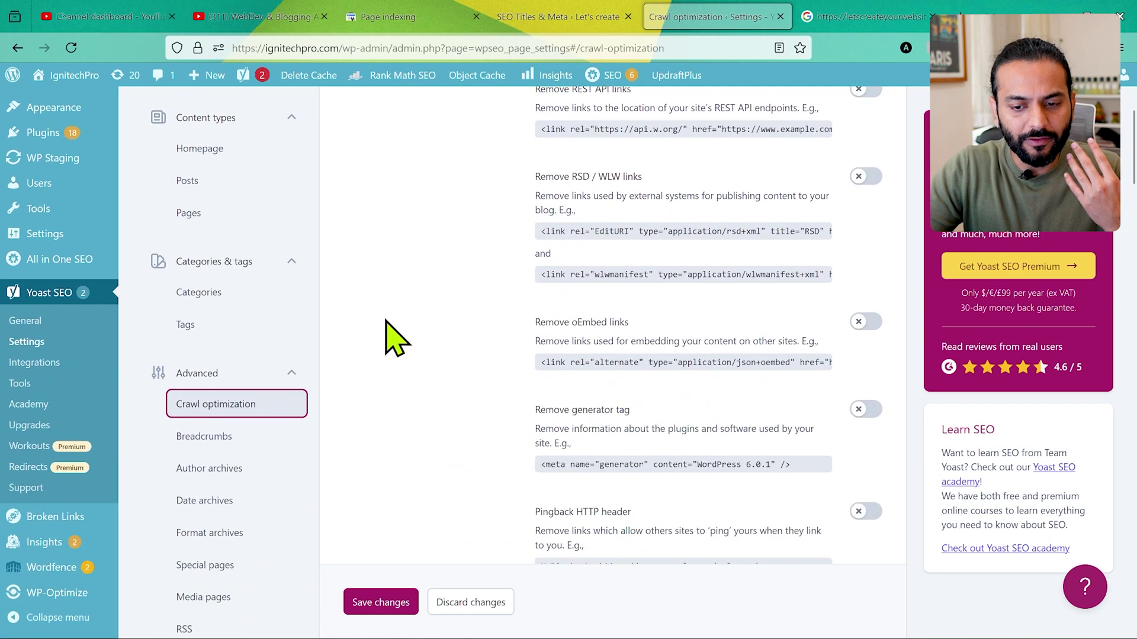
scroll(391, 337, down, 8)
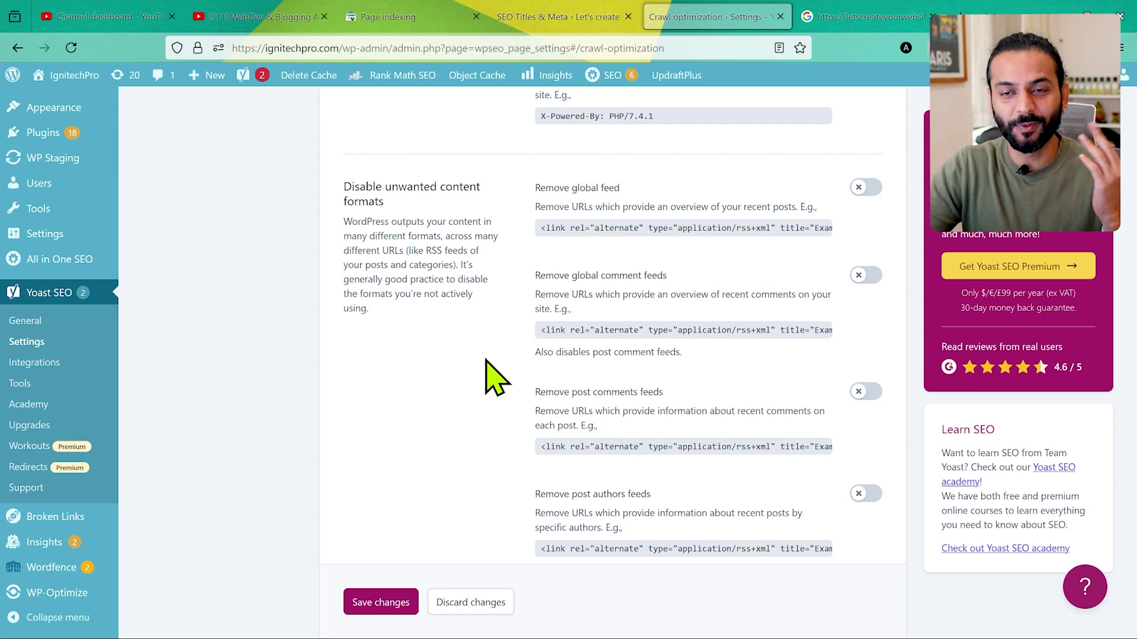
Remove the global feed, global comment feeds and post authors feeds
click(868, 188)
scroll(469, 343, down, 1)
click(865, 201)
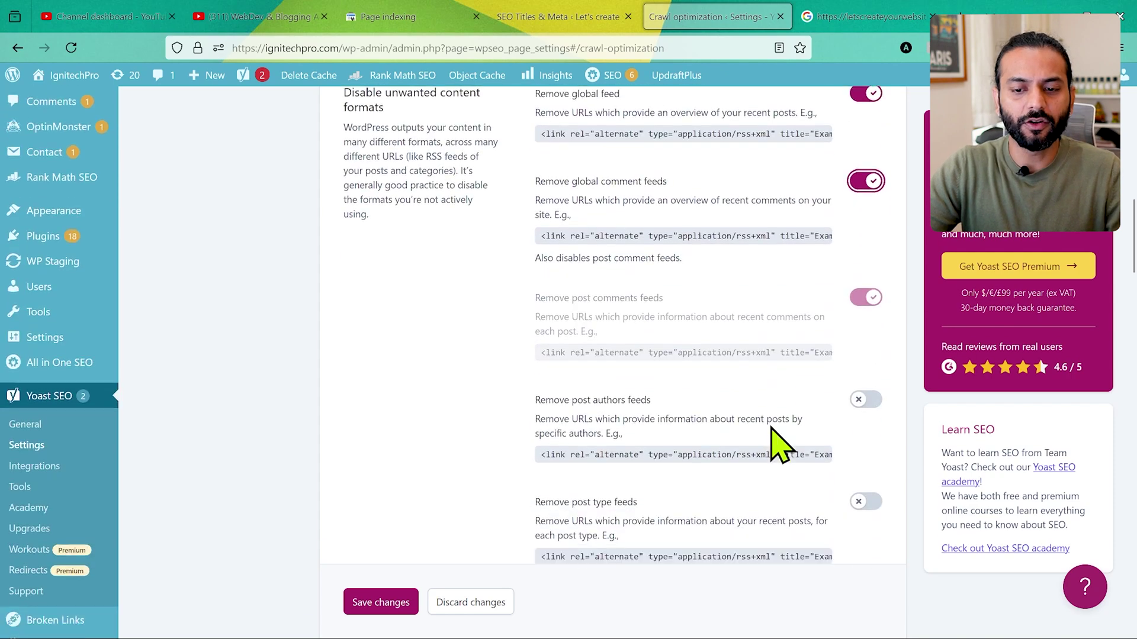
scroll(779, 444, down, 1)
scroll(779, 444, down, 1)
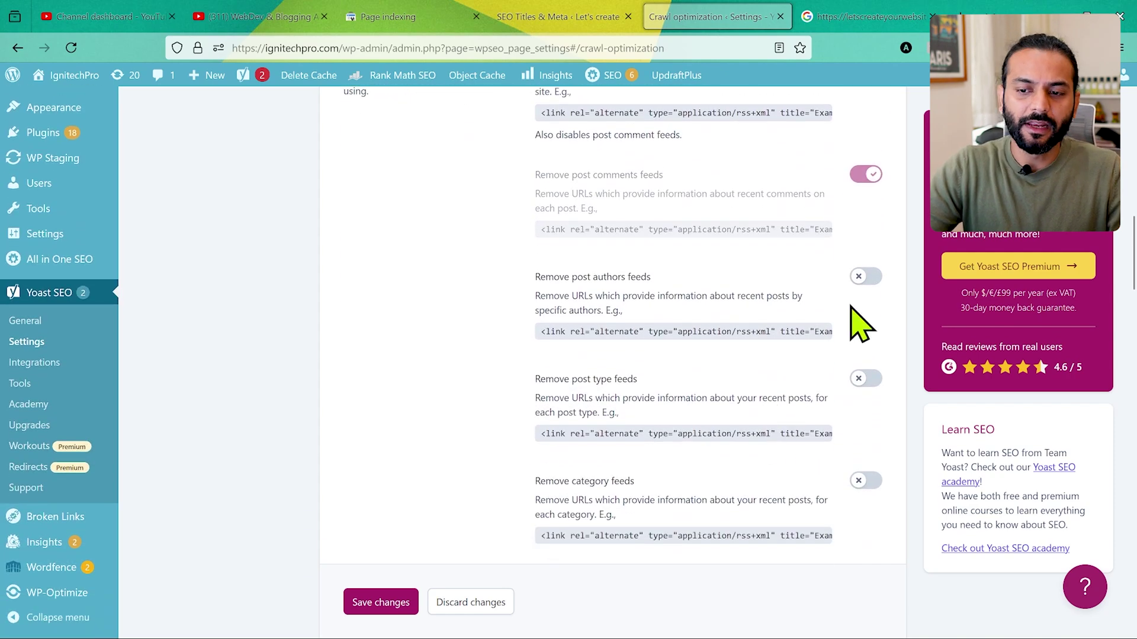
click(867, 277)
scroll(746, 375, down, 2)
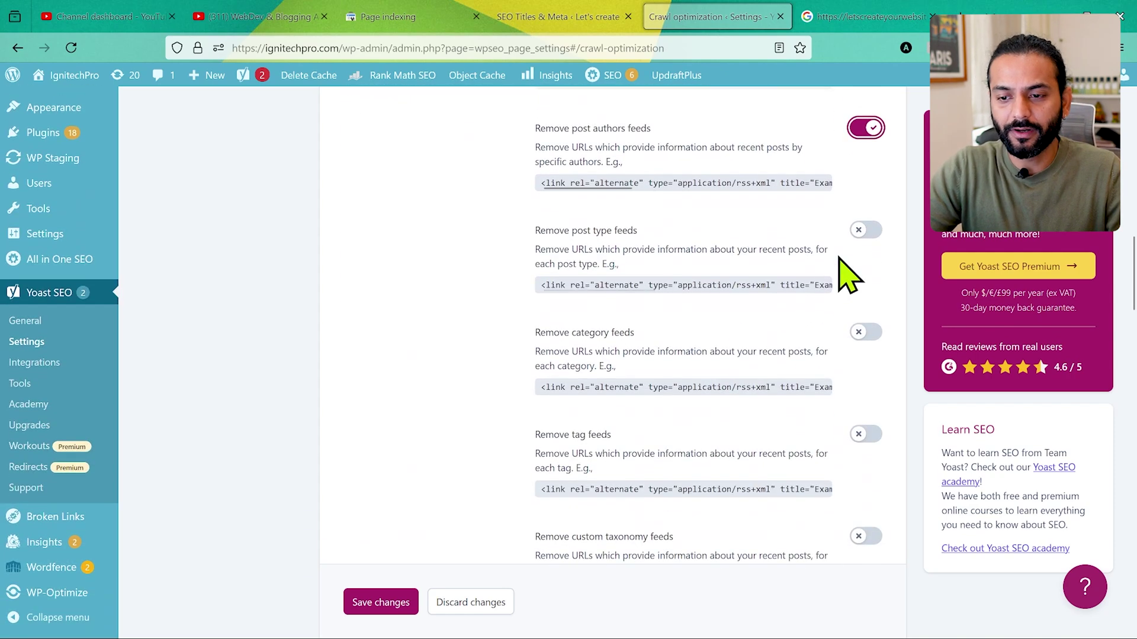
Remove the post type, category, tag and Atom / RDF feeds
click(871, 230)
click(867, 333)
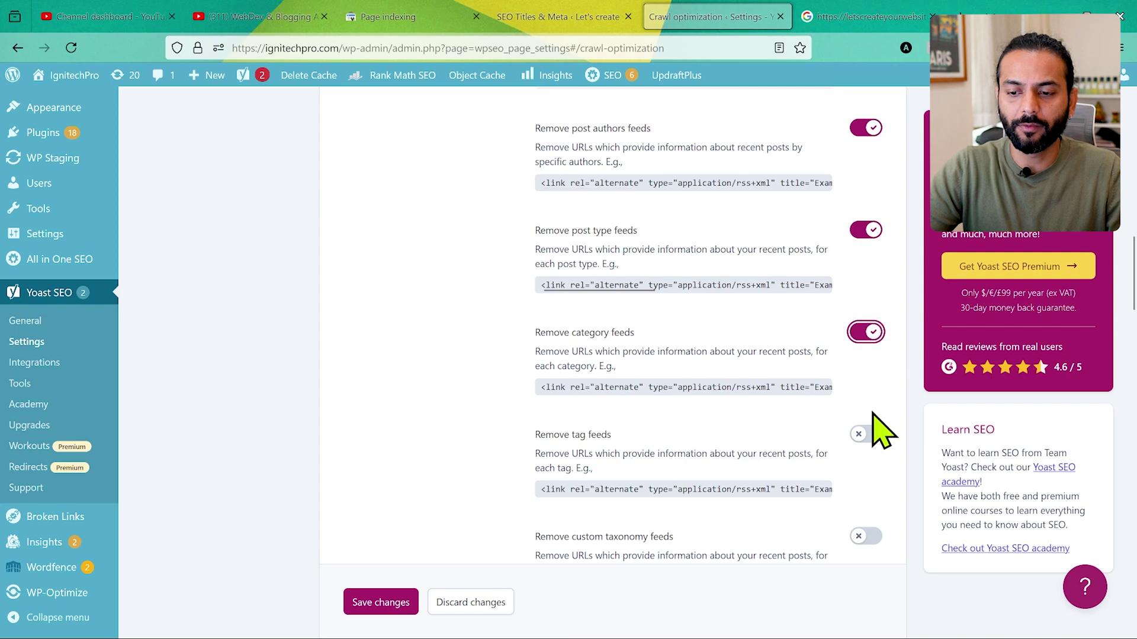
click(868, 435)
scroll(875, 450, down, 2)
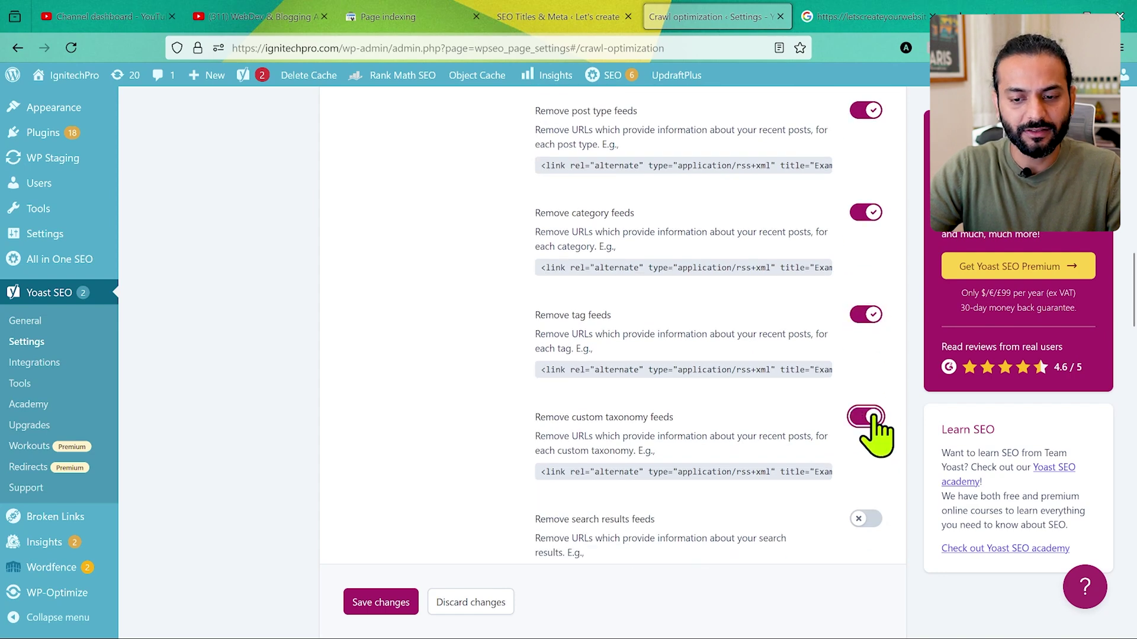
scroll(875, 435, down, 2)
scroll(876, 450, down, 2)
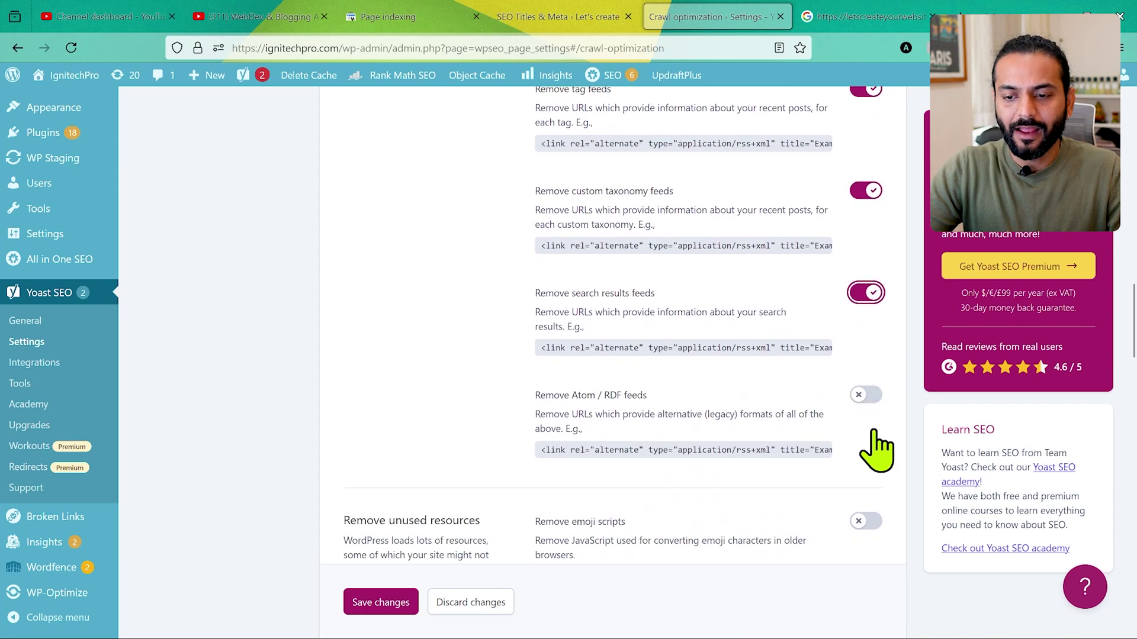
click(869, 393)
scroll(876, 414, down, 5)
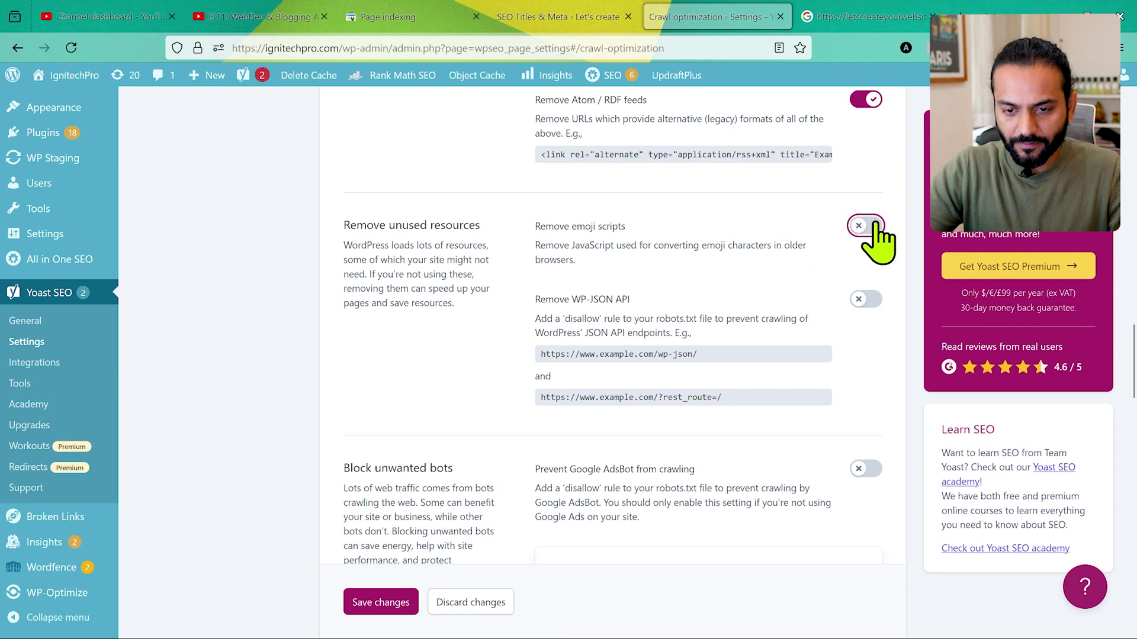
scroll(503, 337, down, 8)
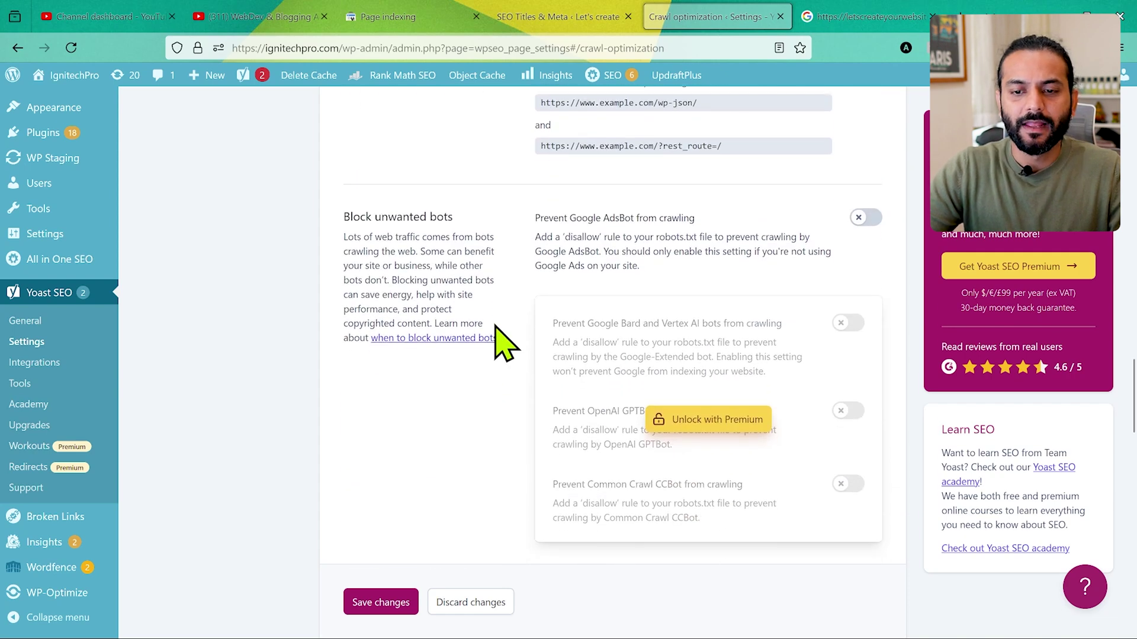
scroll(496, 327, down, 10)
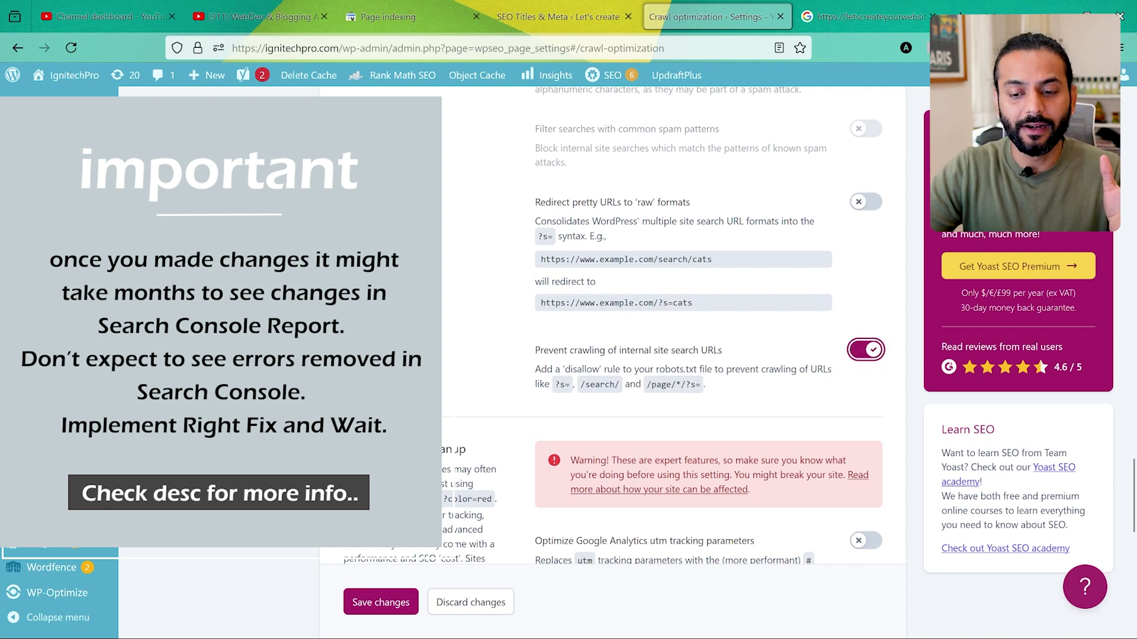
Scroll to the bottom of Crawl optimization, where internal site search crawling is blocked
scroll(613, 325, down, 10)
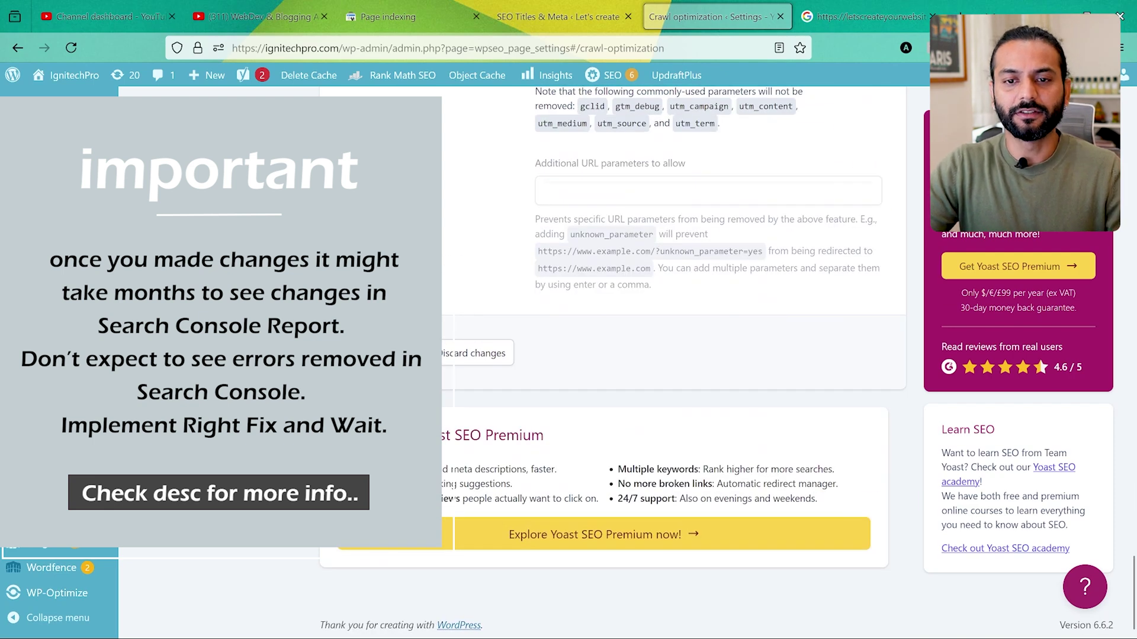